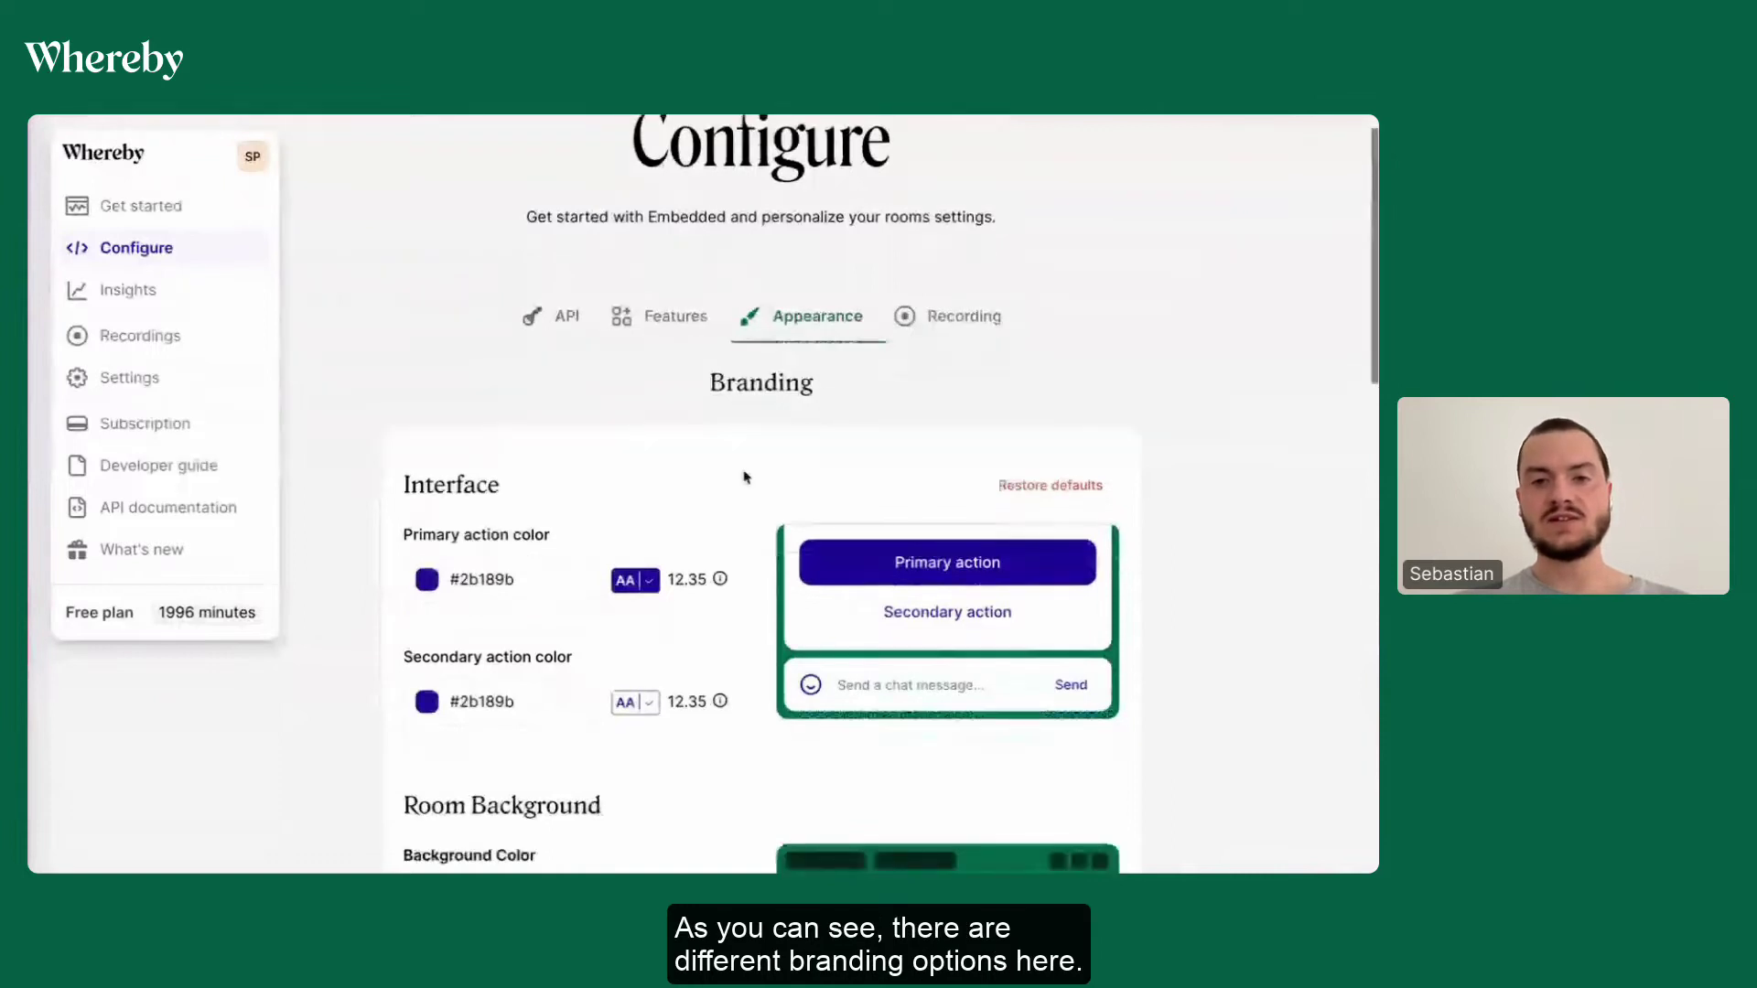
scroll(747, 473, "down", 3)
scroll(746, 473, "down", 1)
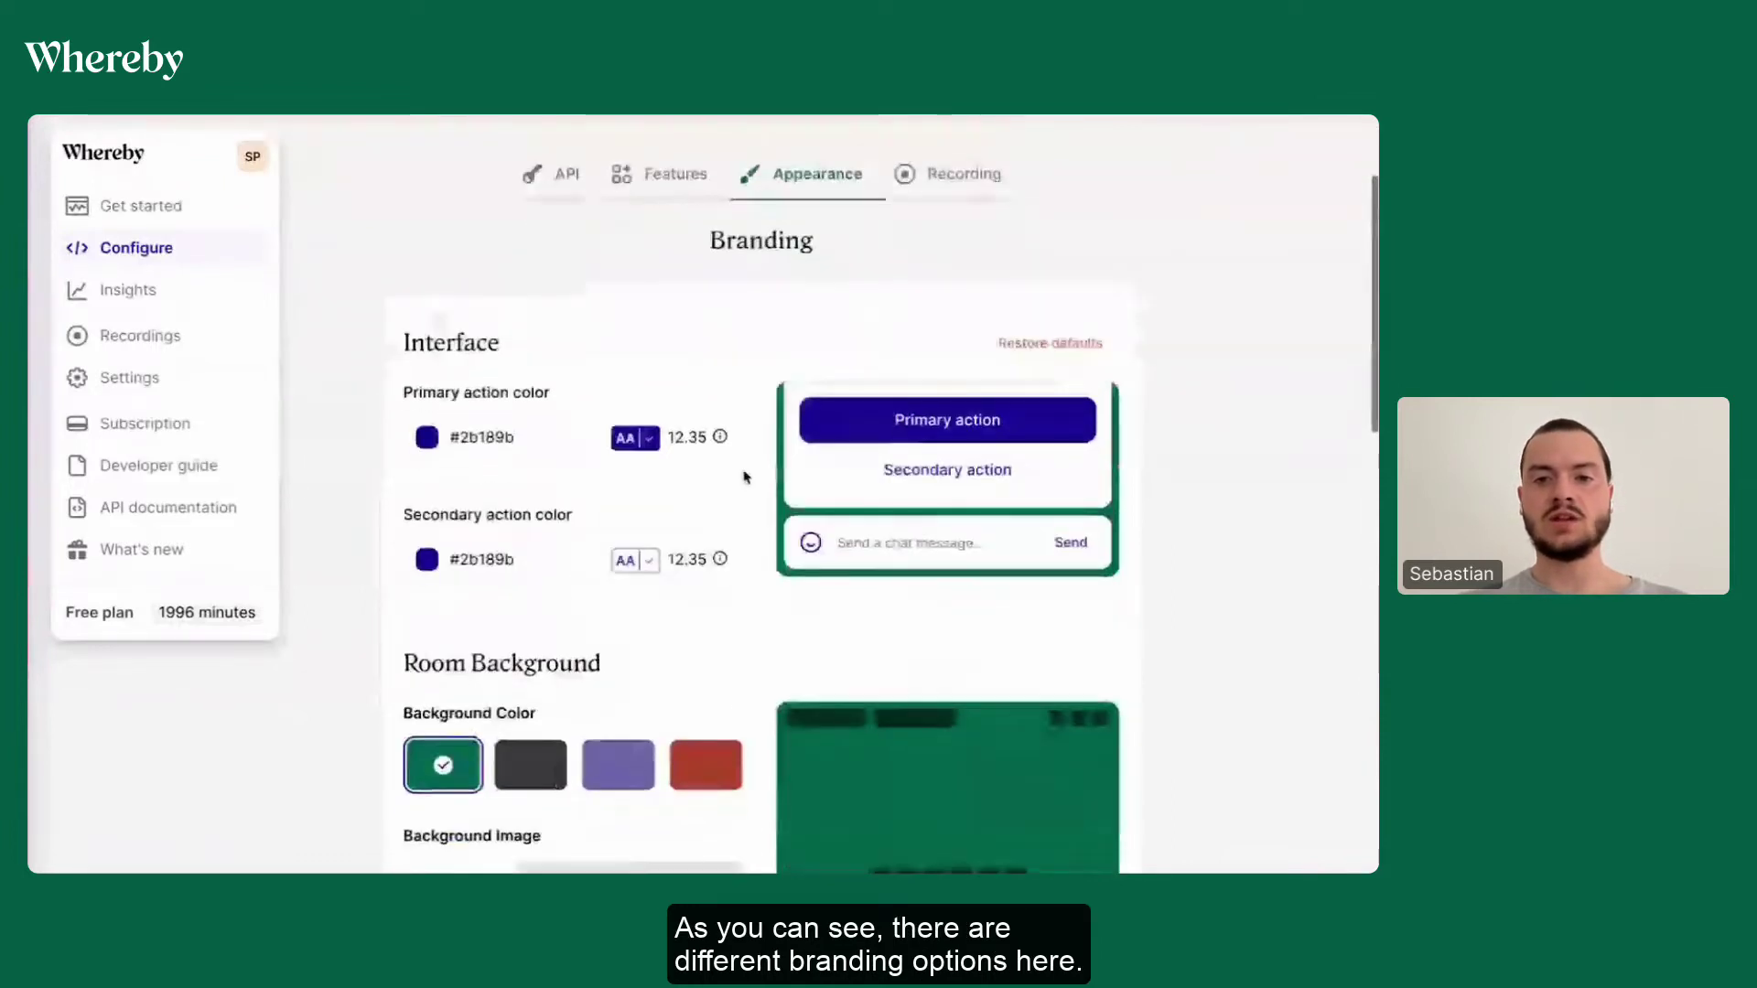
scroll(745, 477, "down", 2)
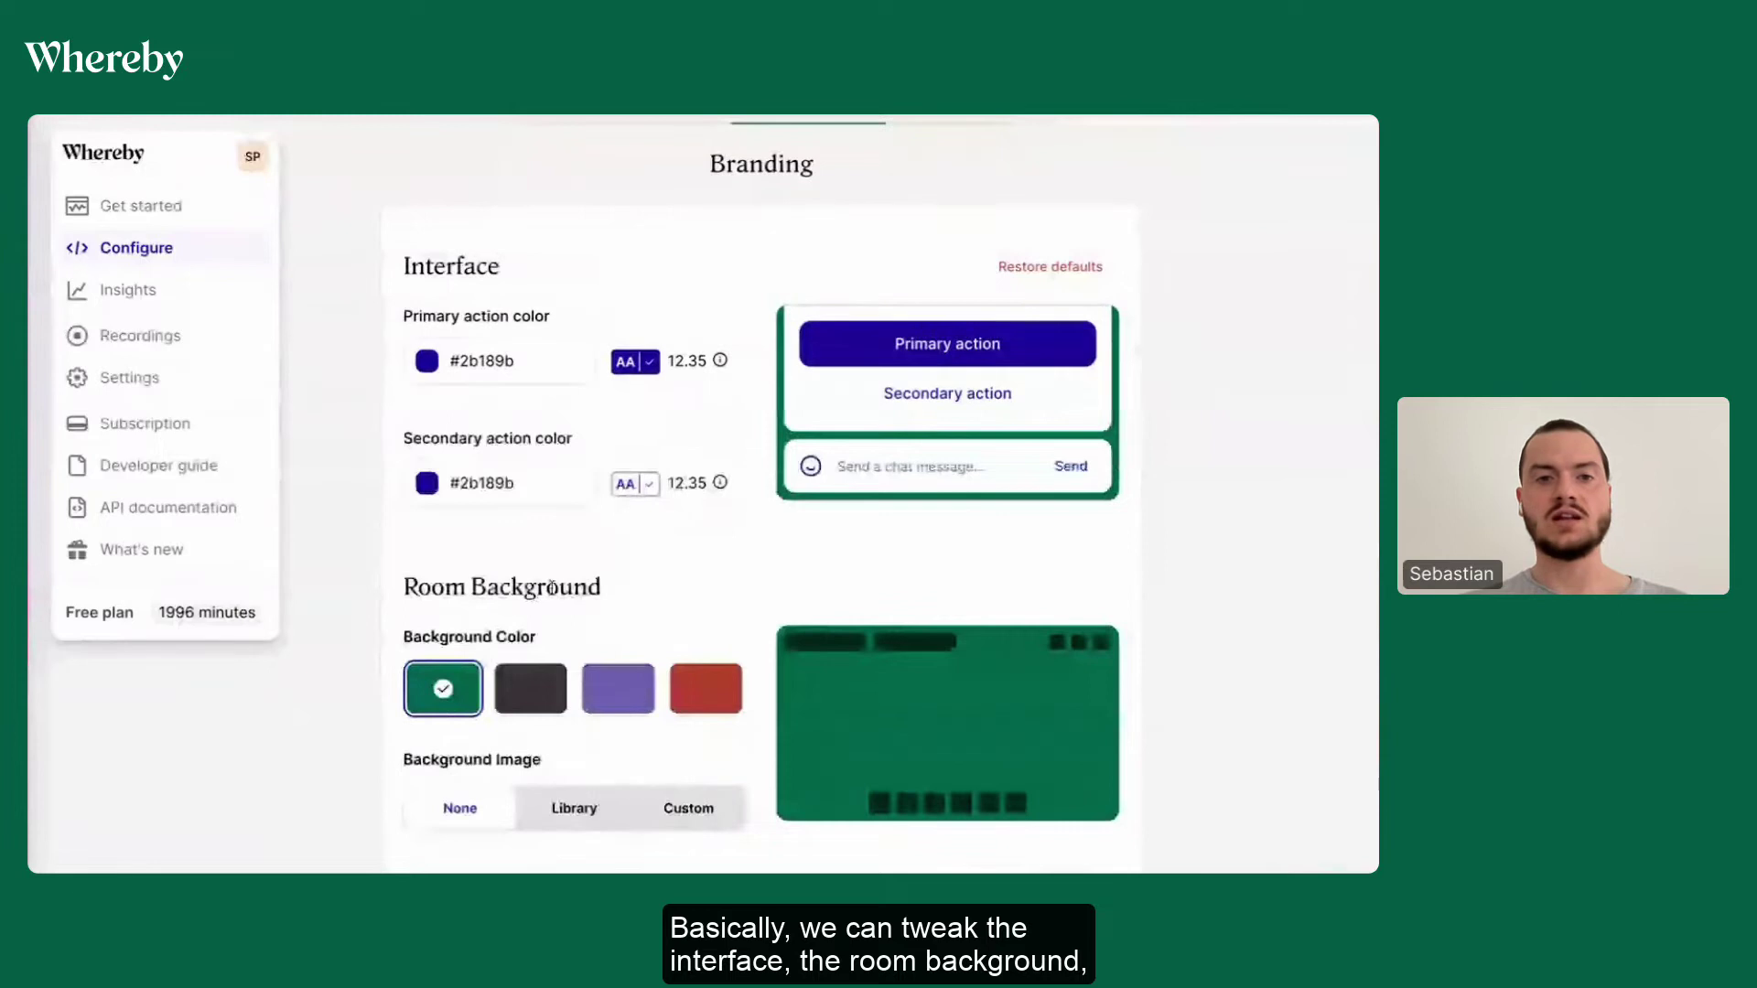
scroll(553, 588, "down", 4)
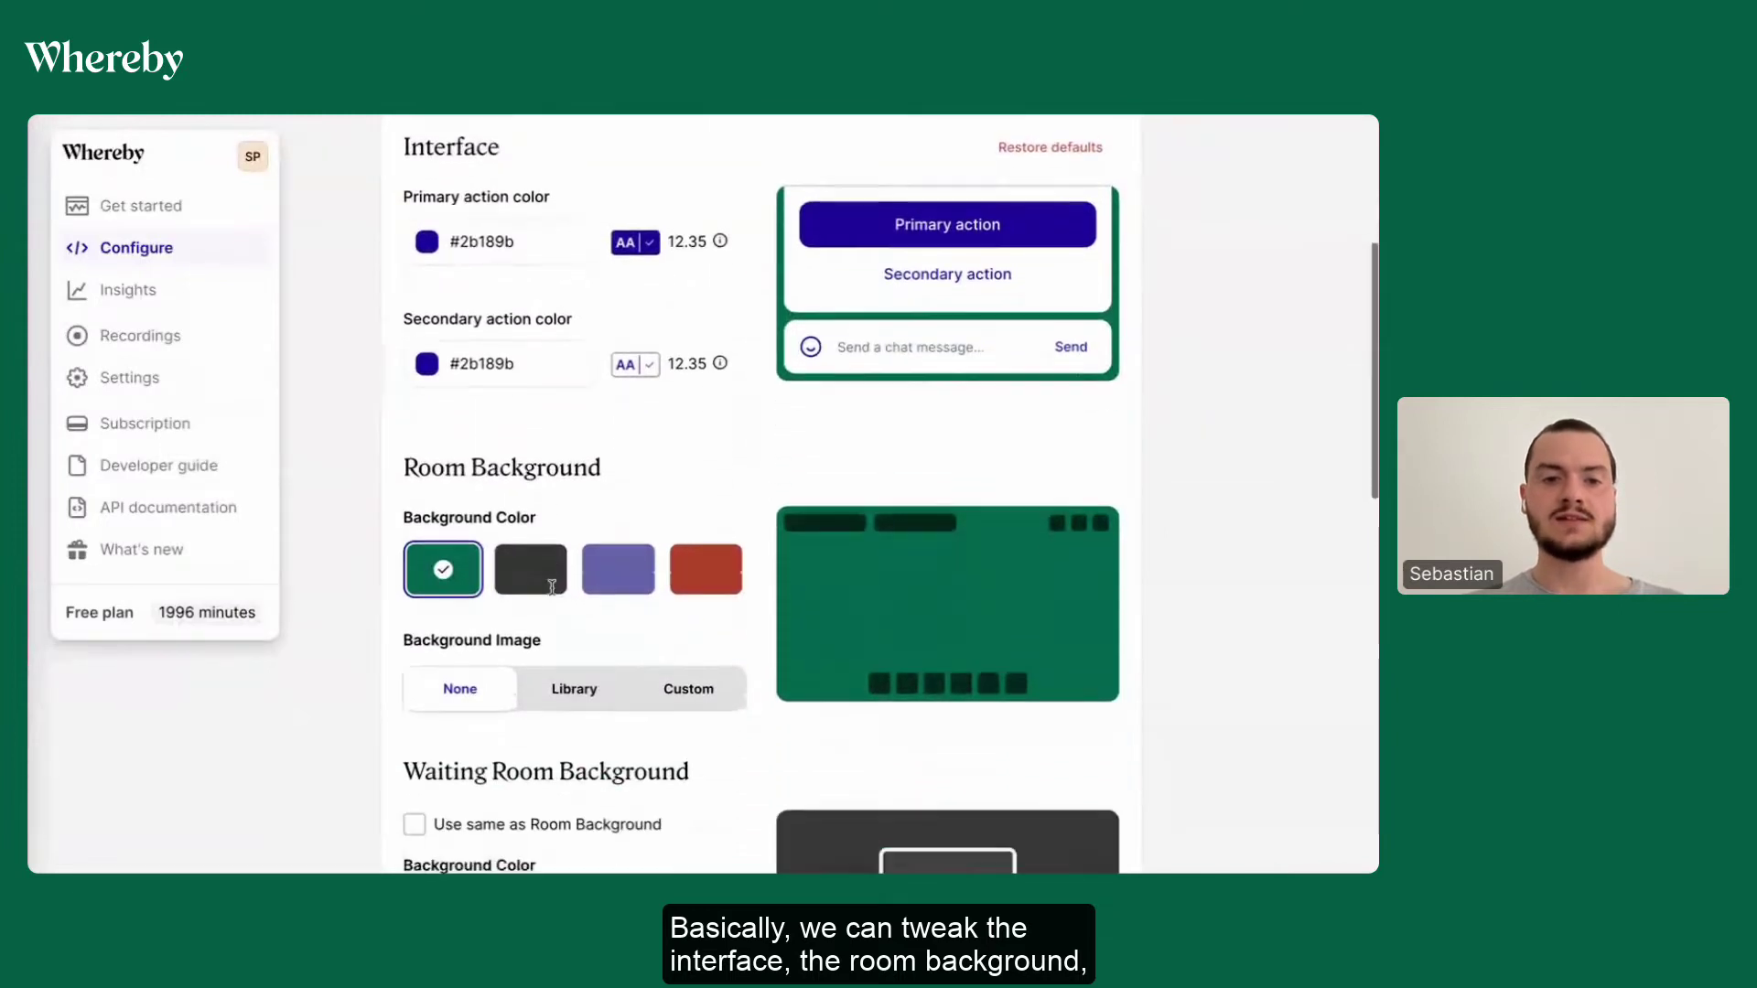
scroll(552, 589, "down", 3)
scroll(552, 589, "down", 3)
scroll(551, 588, "down", 2)
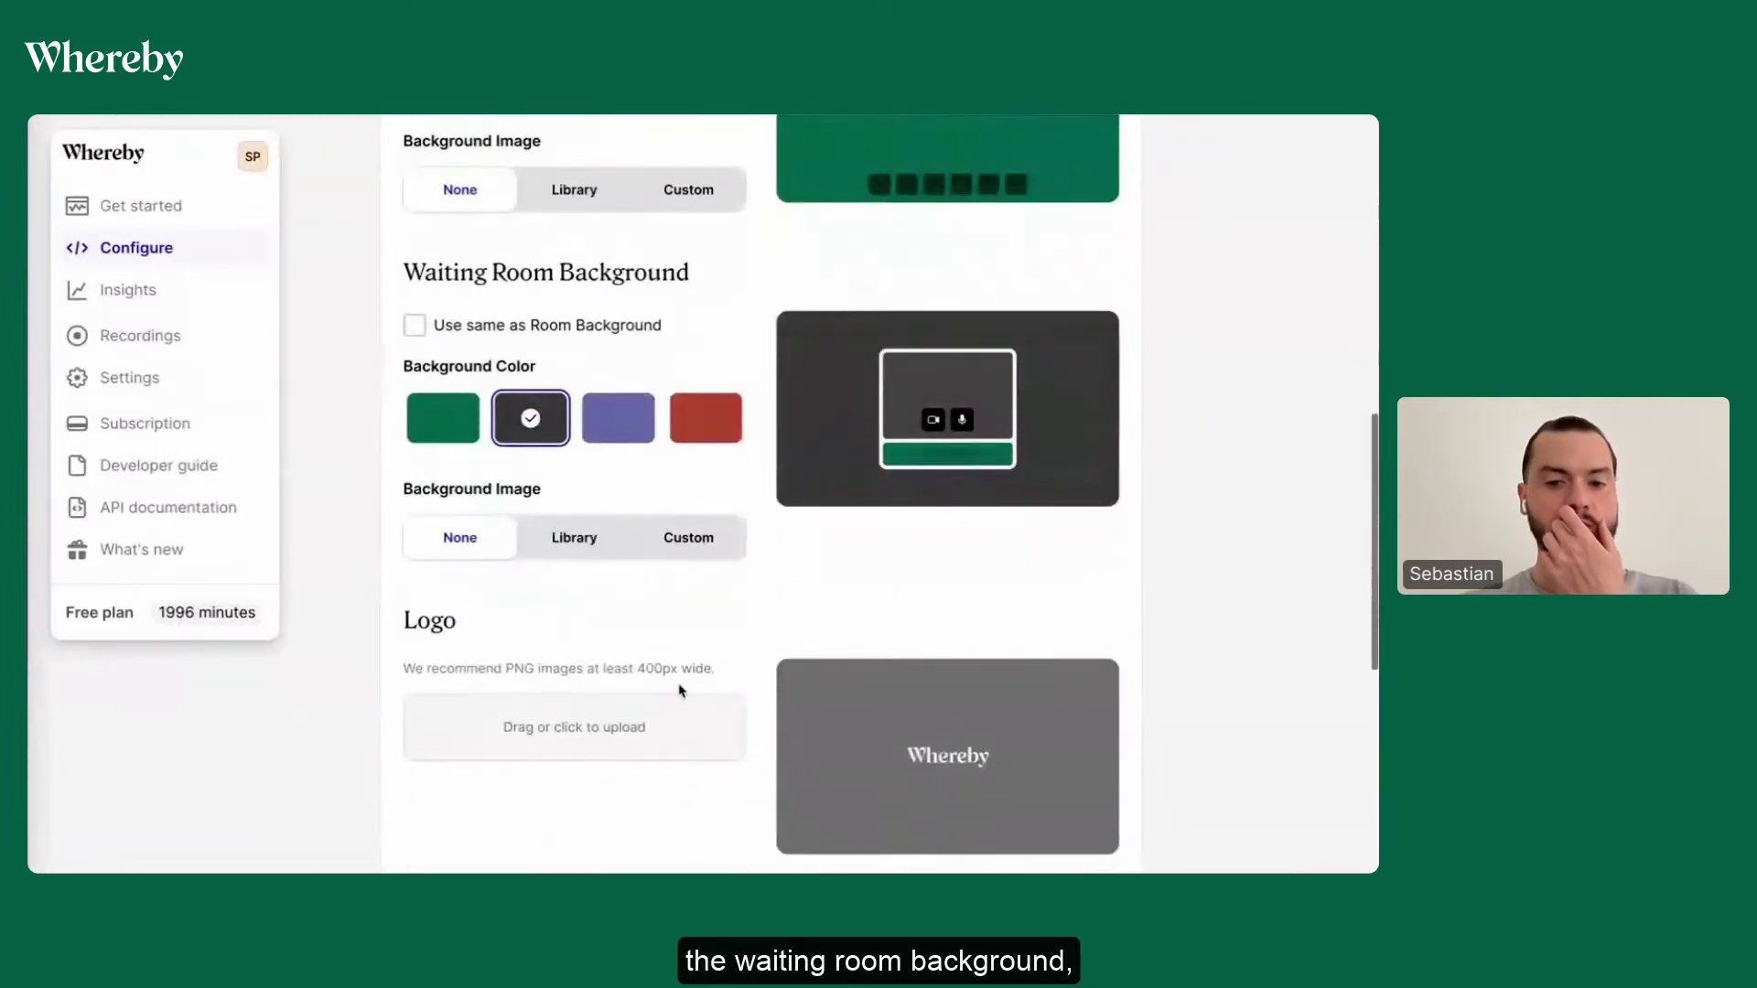
scroll(680, 690, "down", 1)
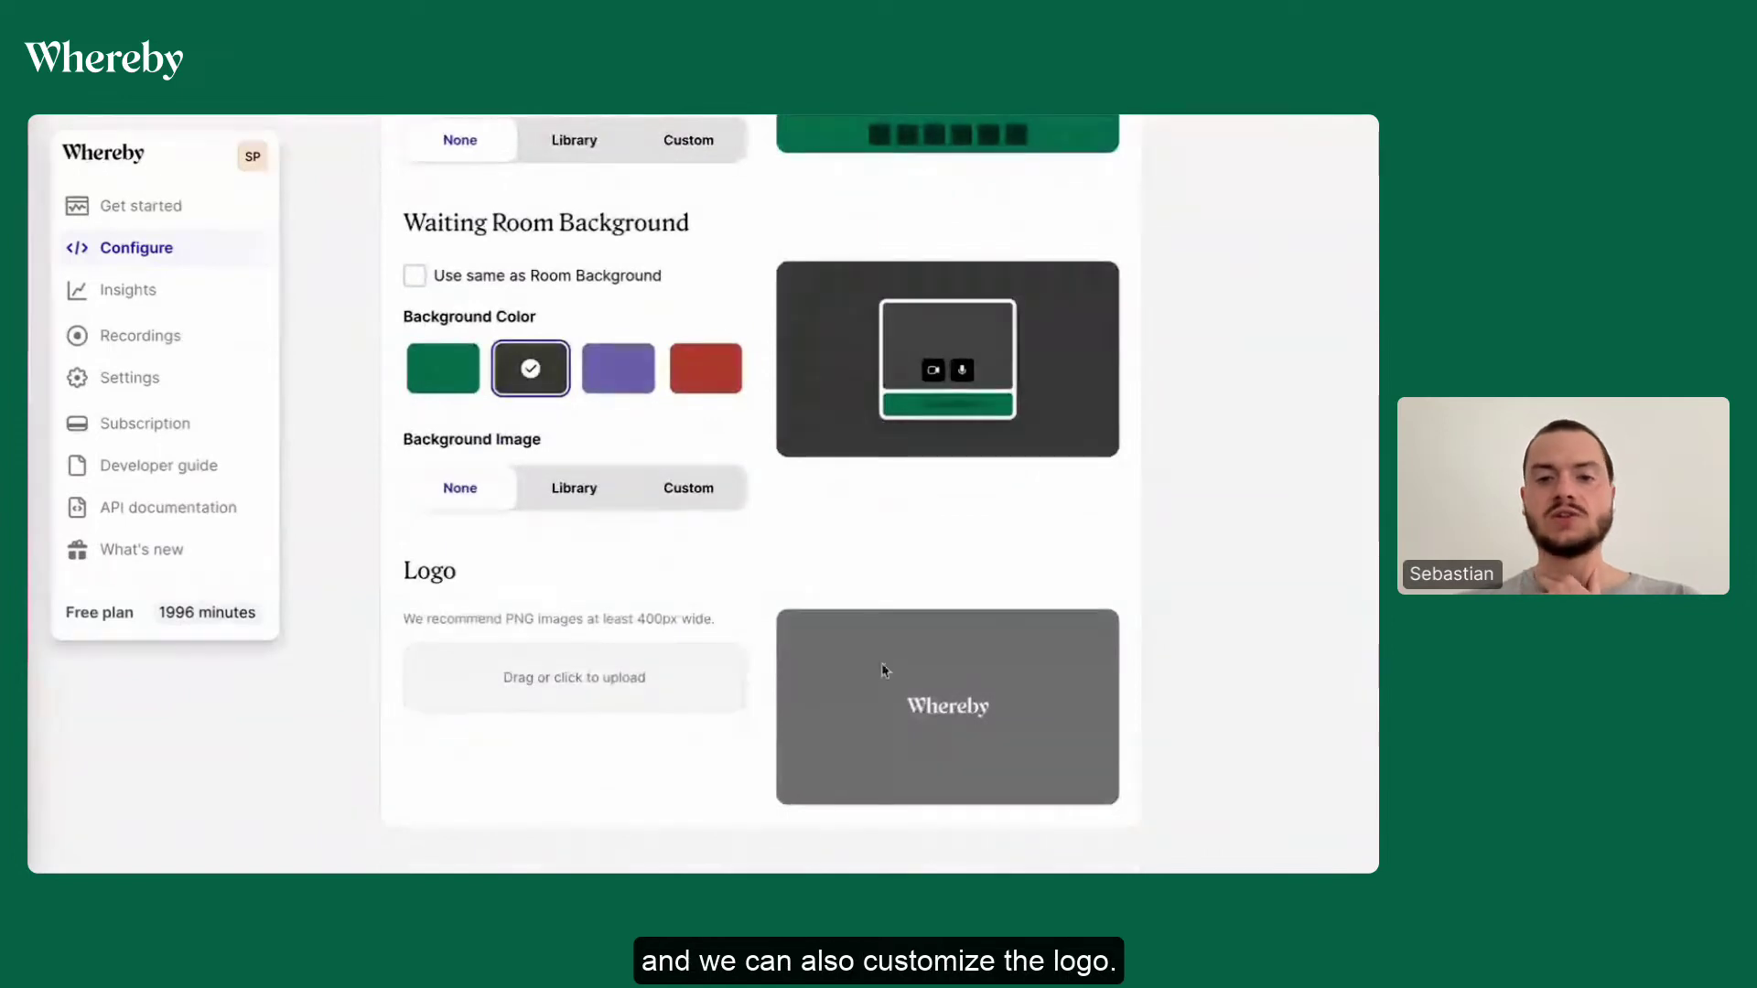
scroll(958, 701, "up", 1)
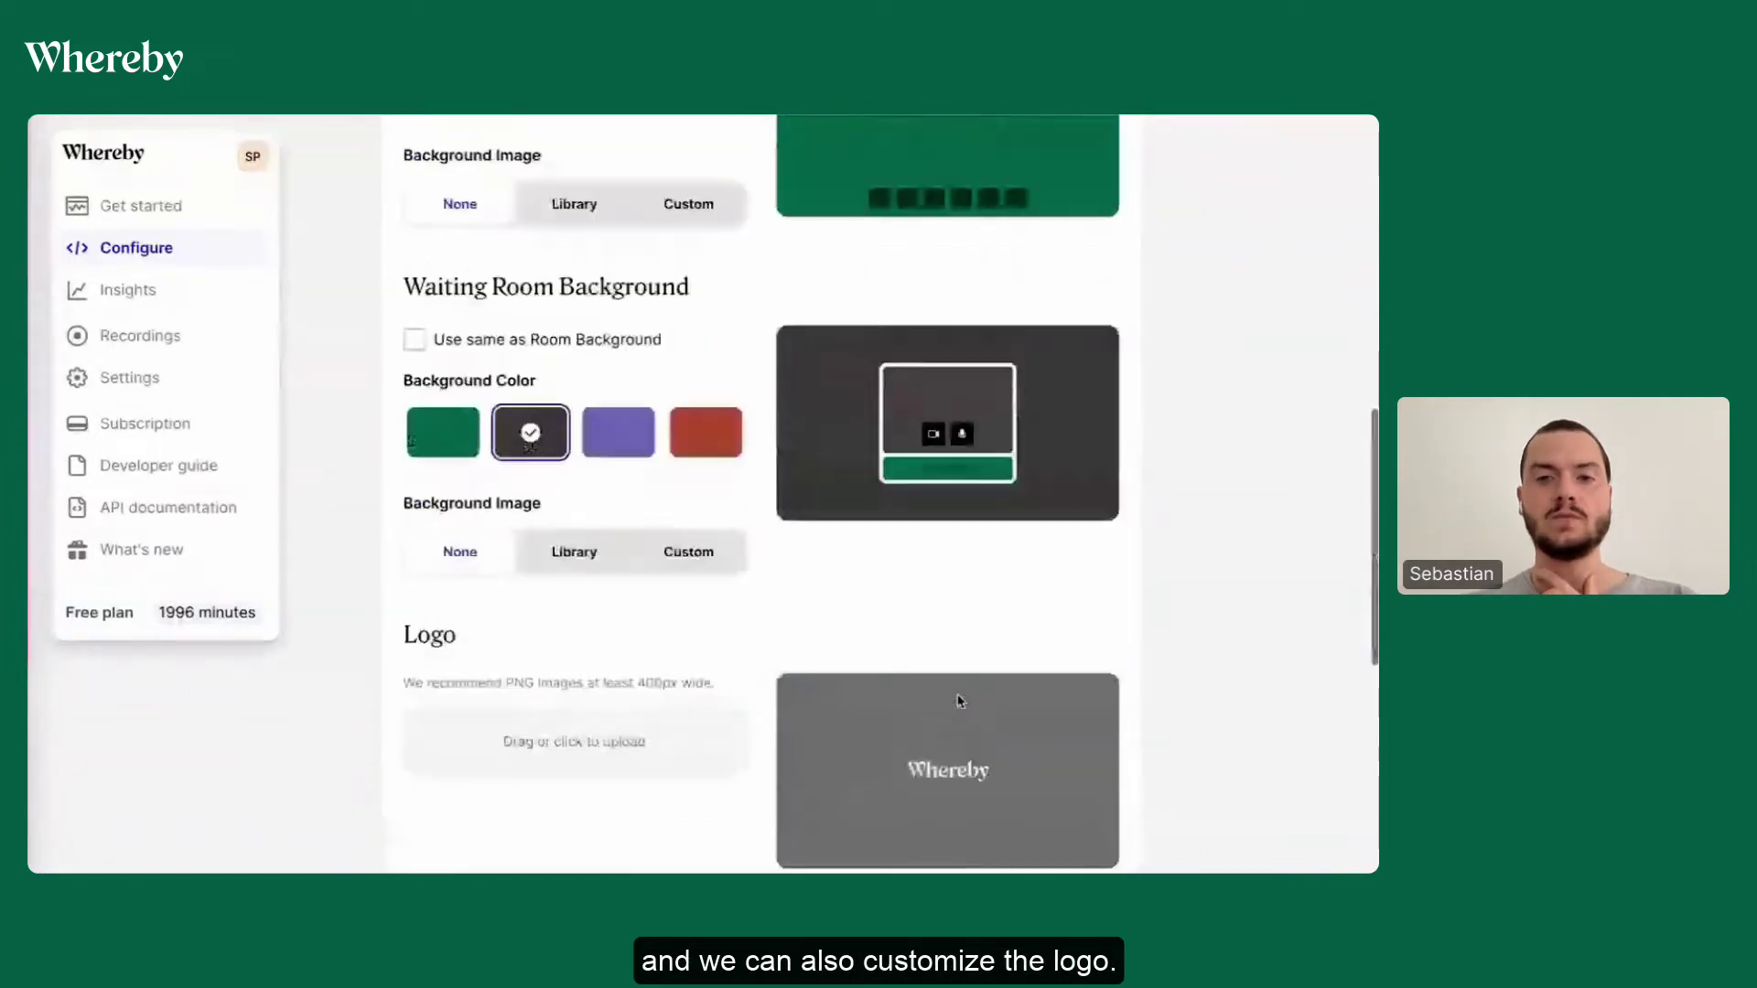
scroll(959, 701, "up", 5)
scroll(892, 619, "up", 1)
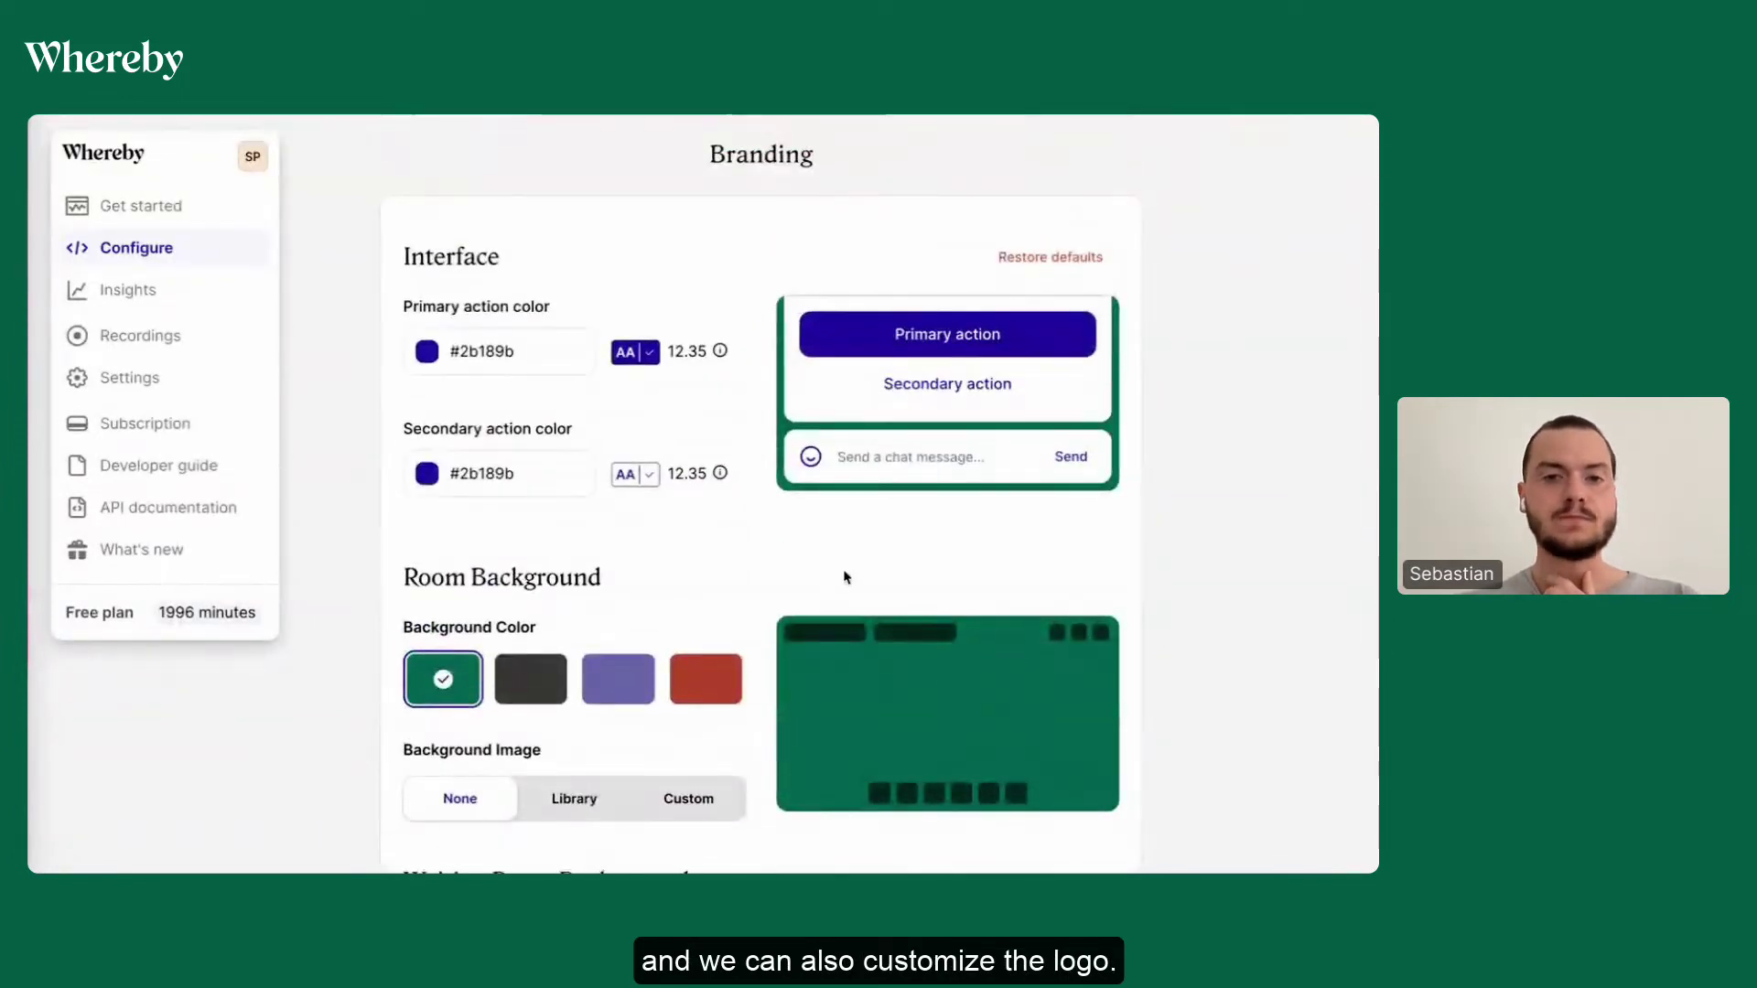
Change the primary action colour from #2b189b to #2b1819.
left_click(539, 351)
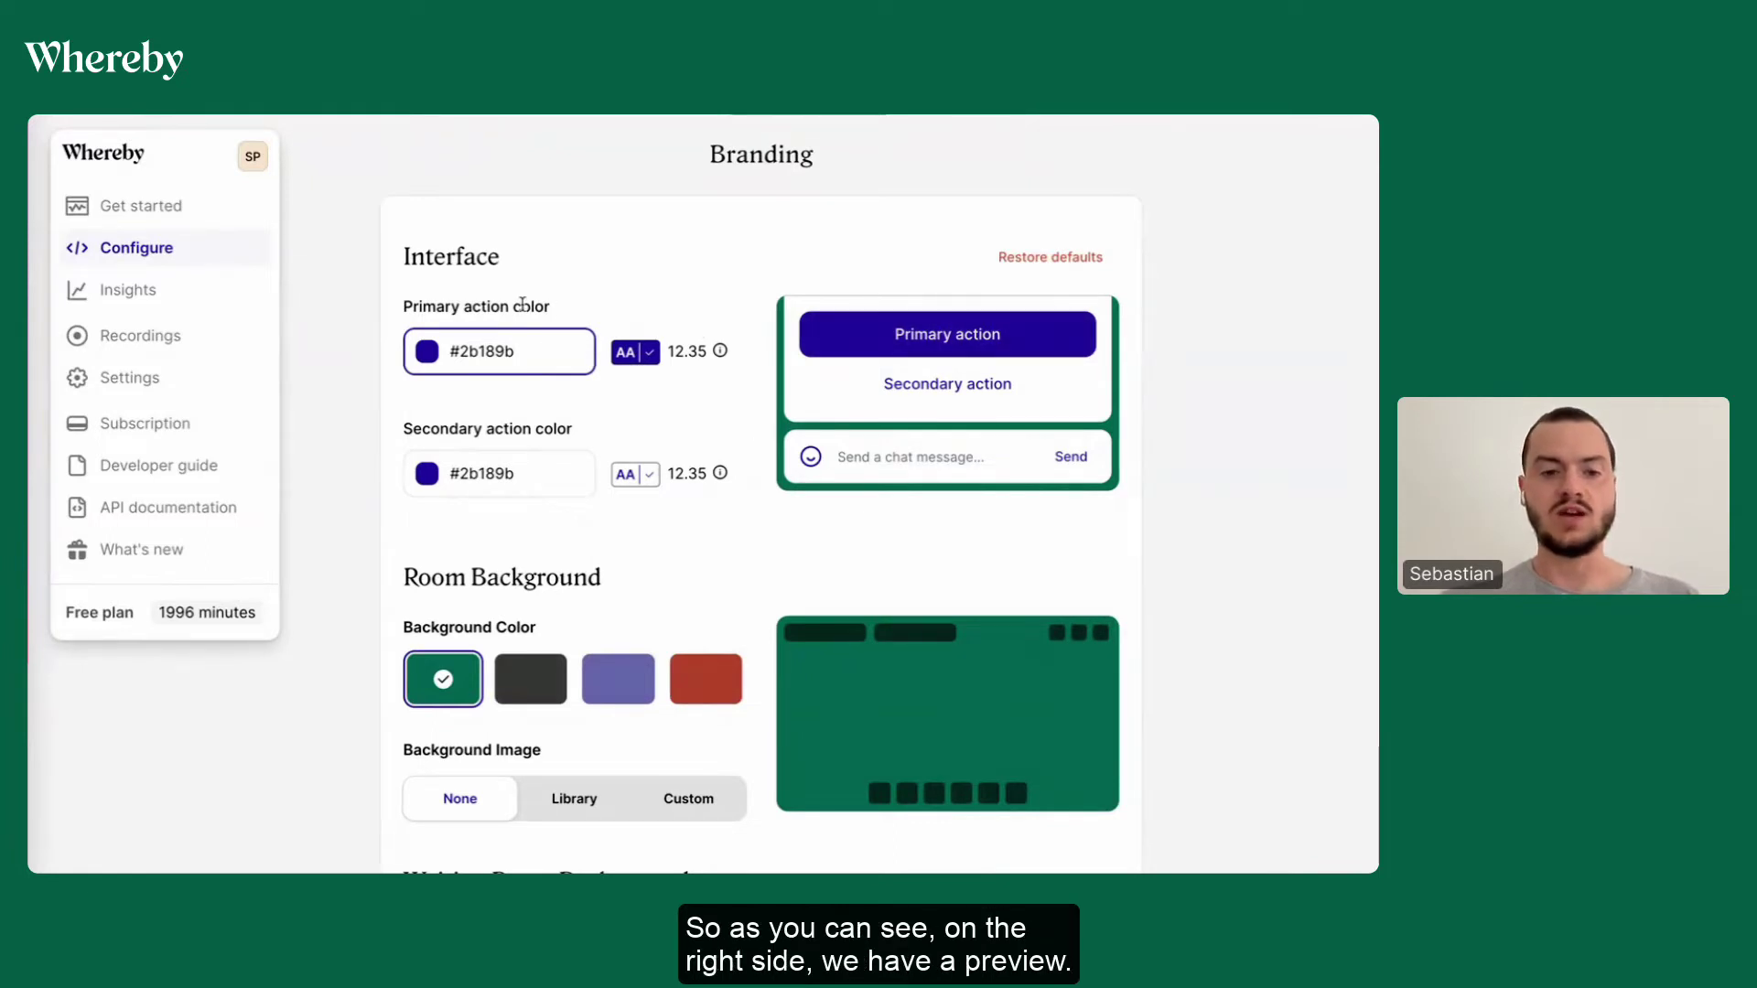
key("BackSpace")
key("BackSpace")
type("1")
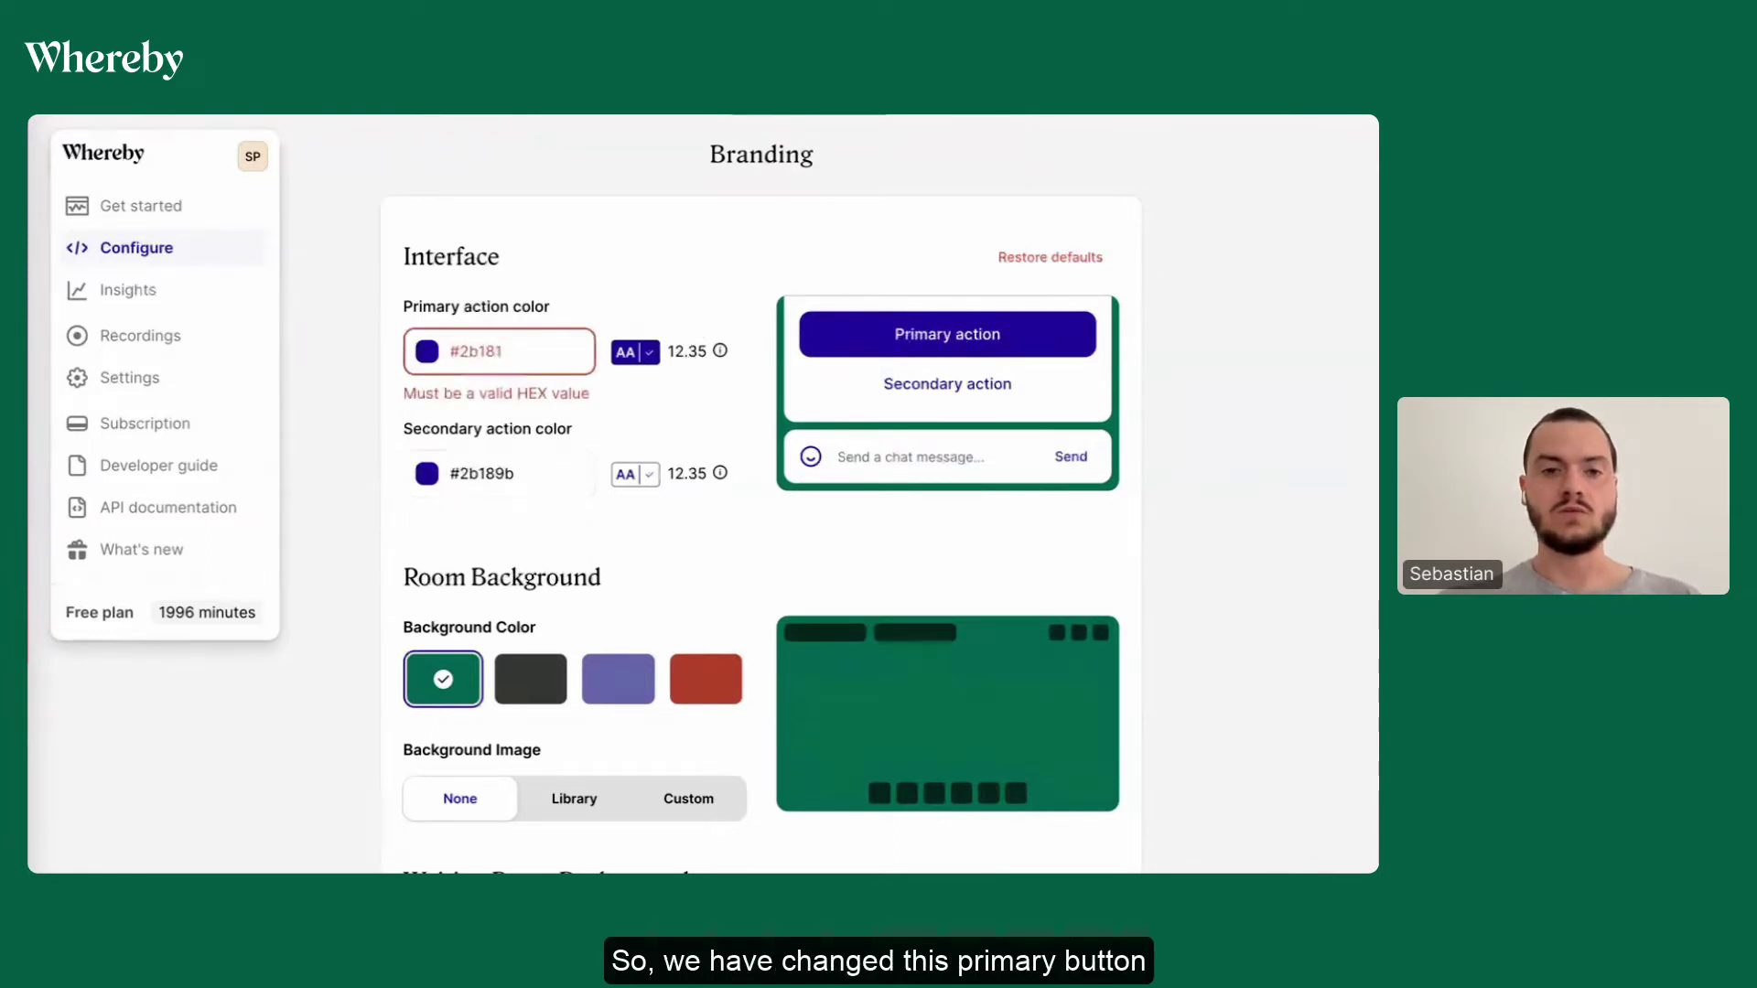
type("9")
left_click(672, 295)
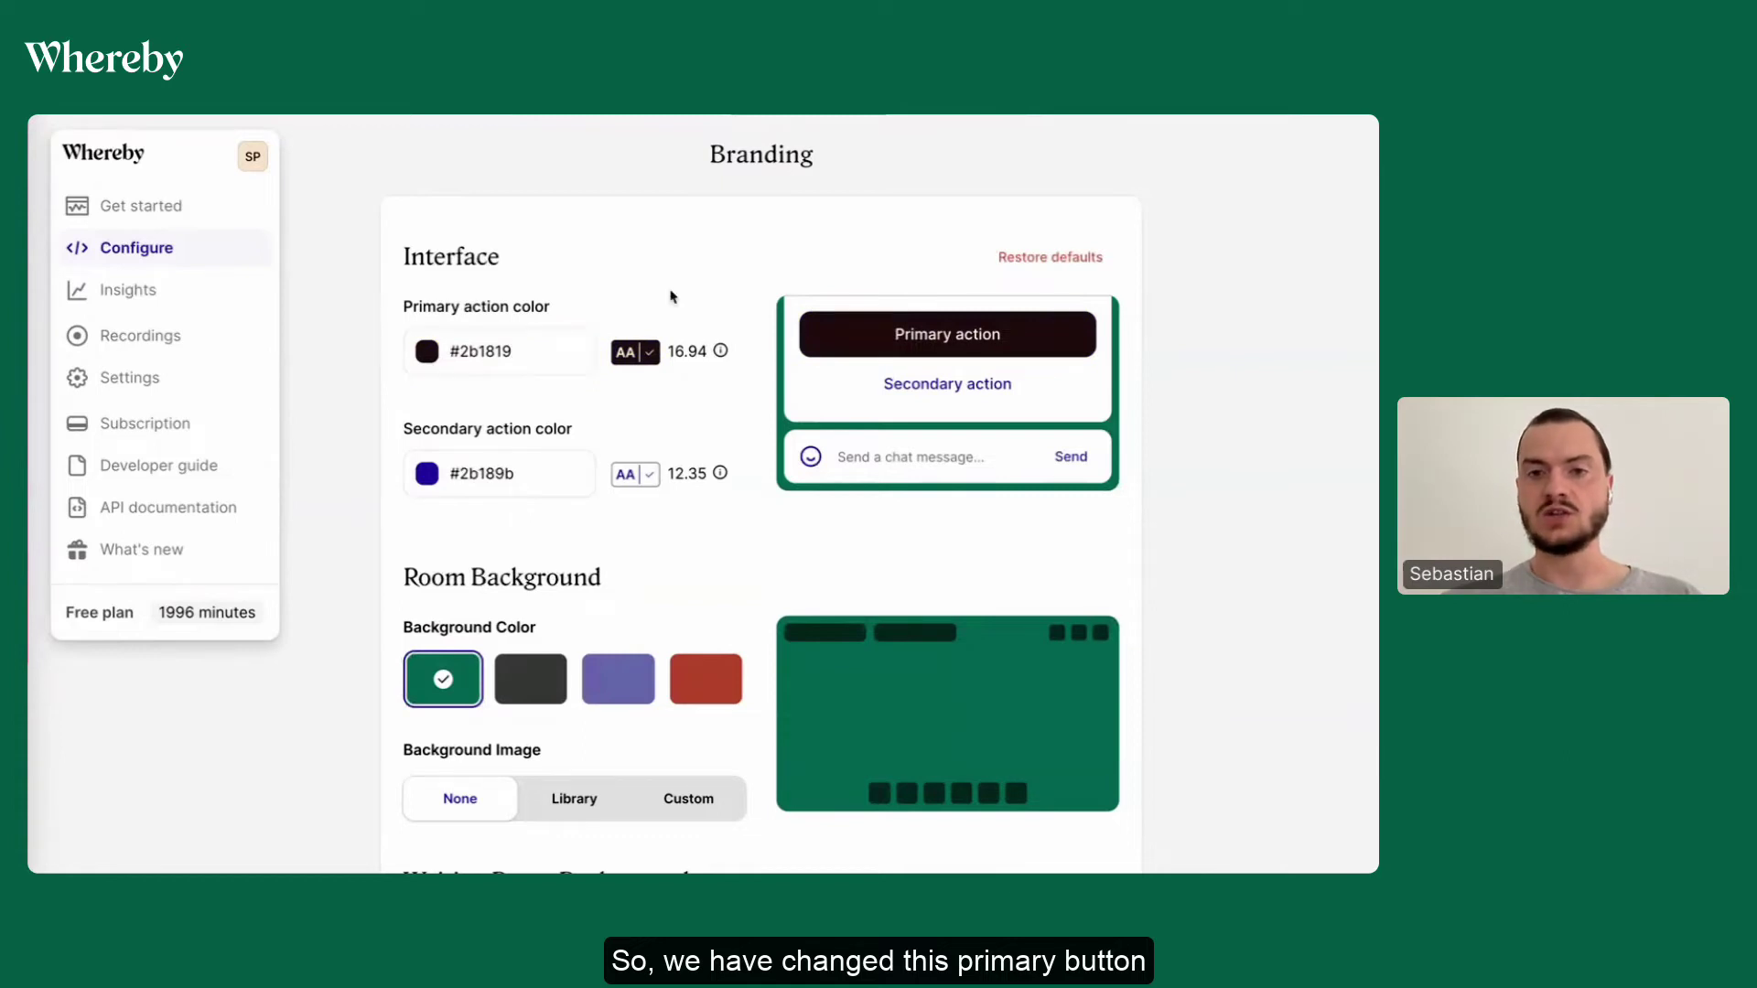
scroll(671, 296, "down", 1)
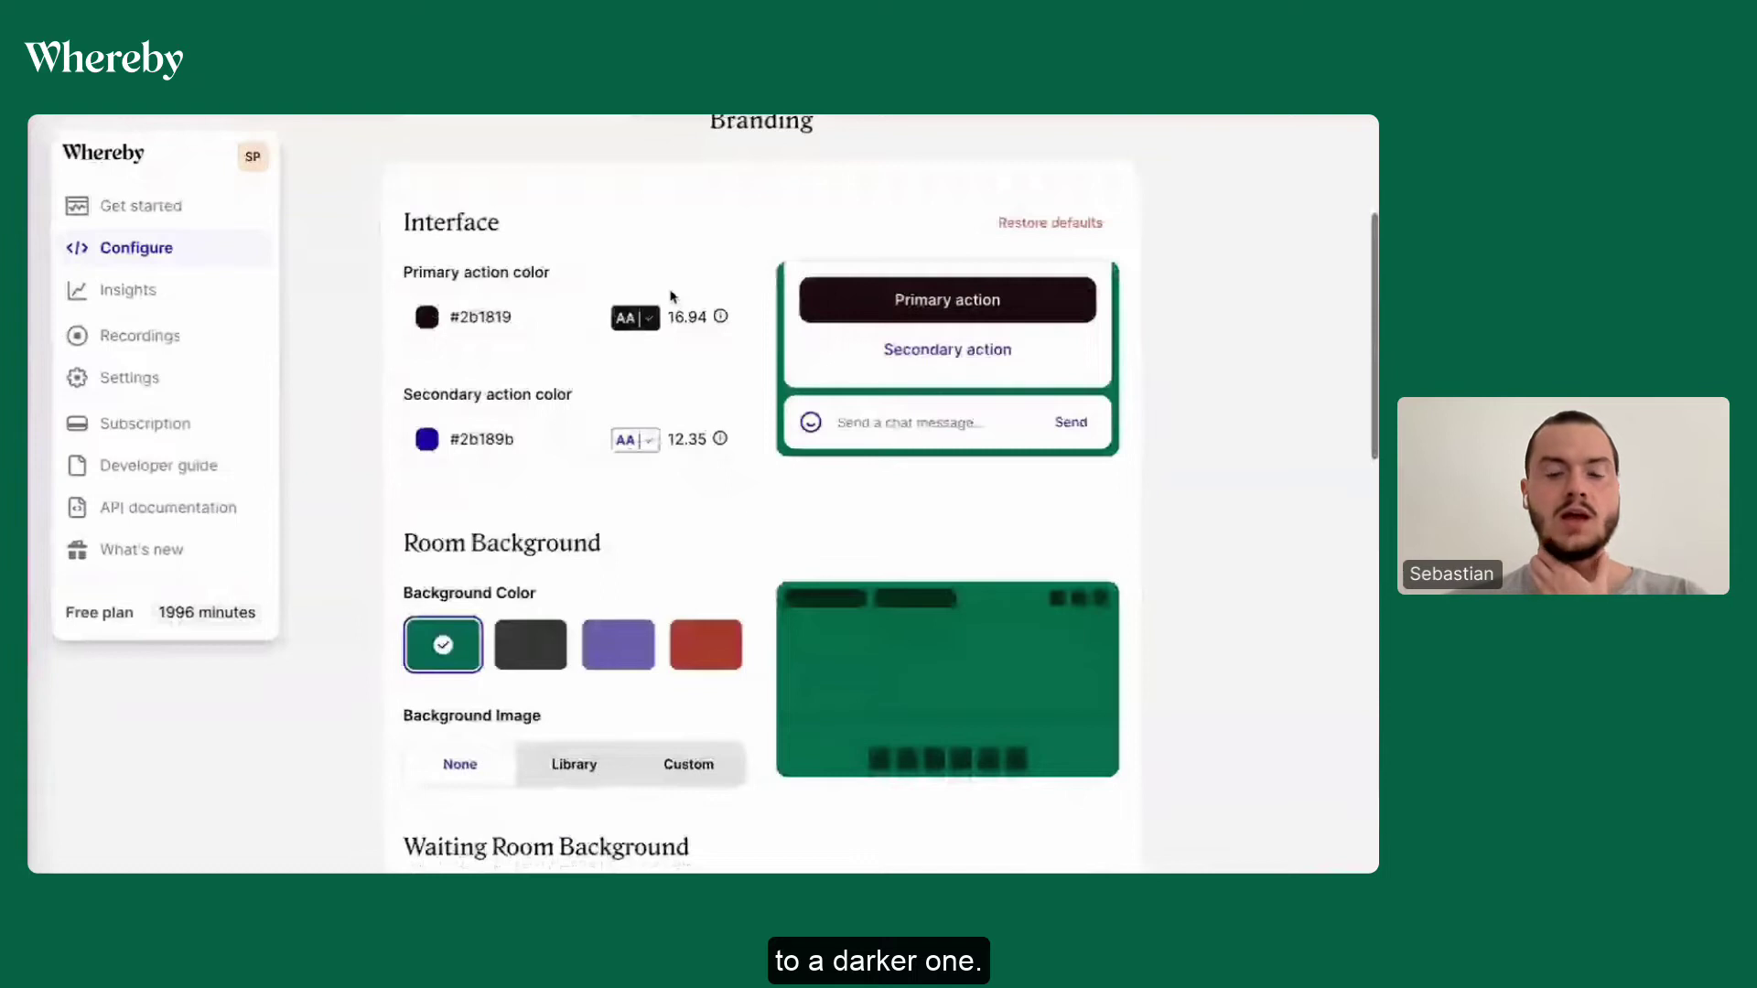
scroll(671, 295, "down", 2)
scroll(618, 412, "down", 2)
scroll(578, 550, "down", 2)
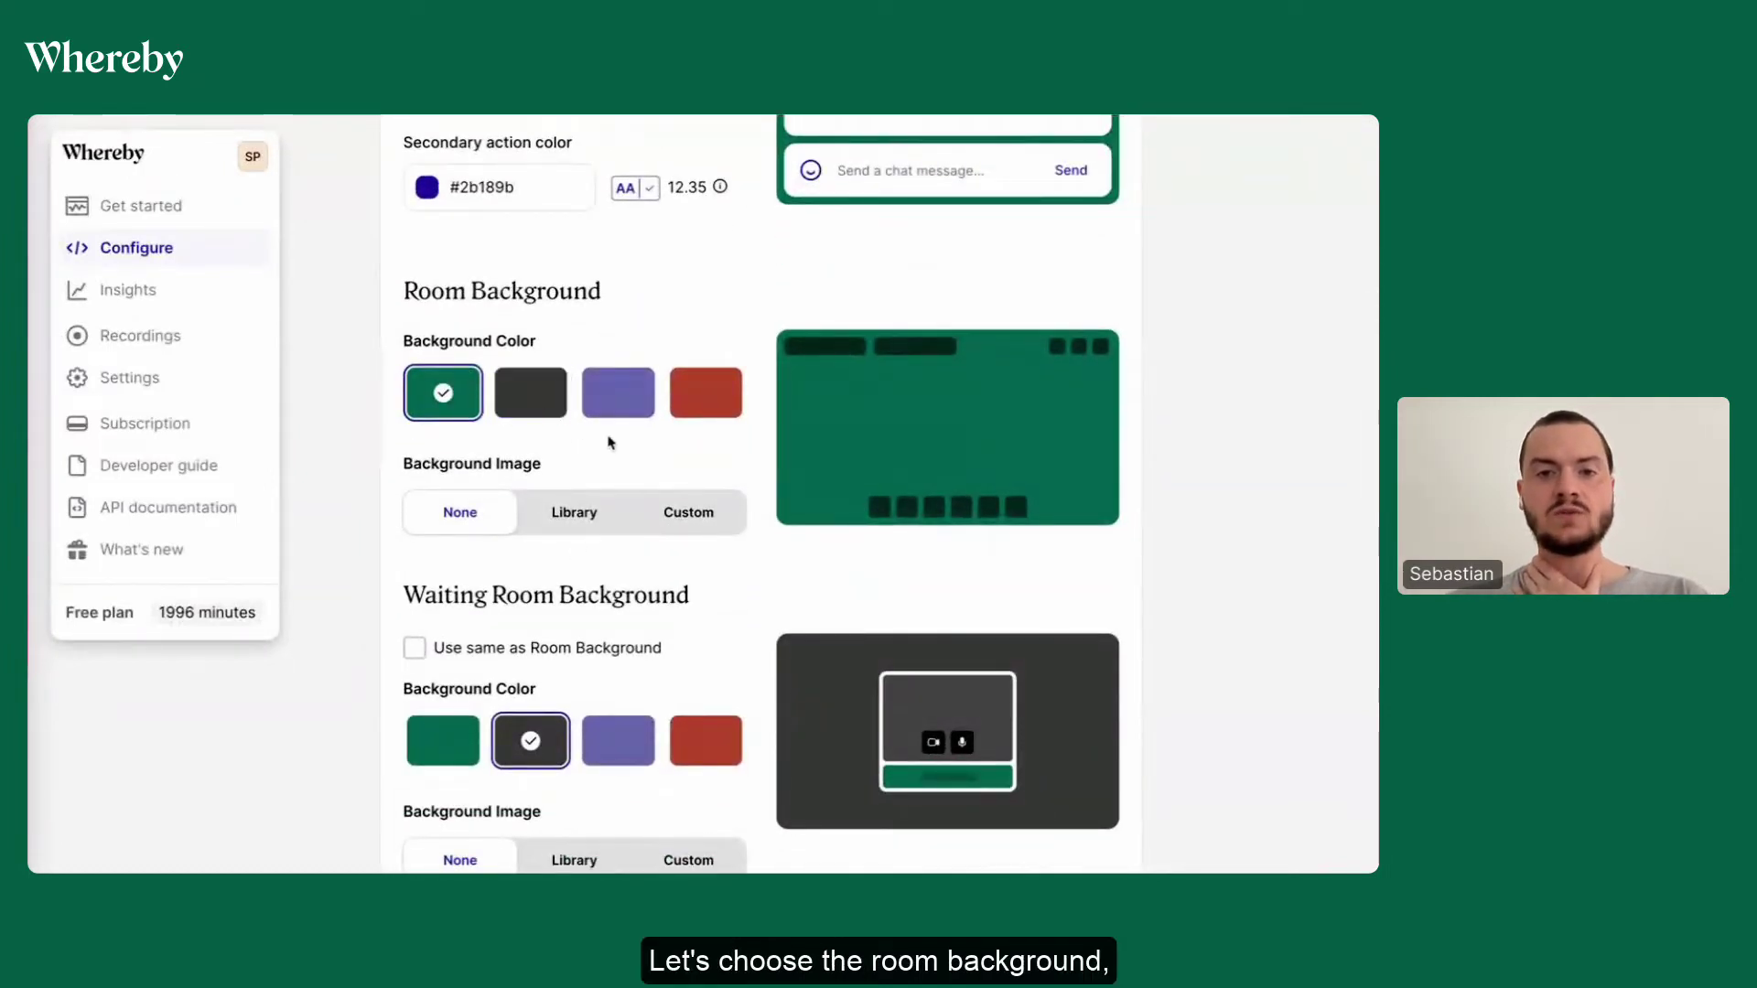
Set the room background to dark grey with the plants library illustration.
left_click(539, 409)
scroll(562, 463, "down", 1)
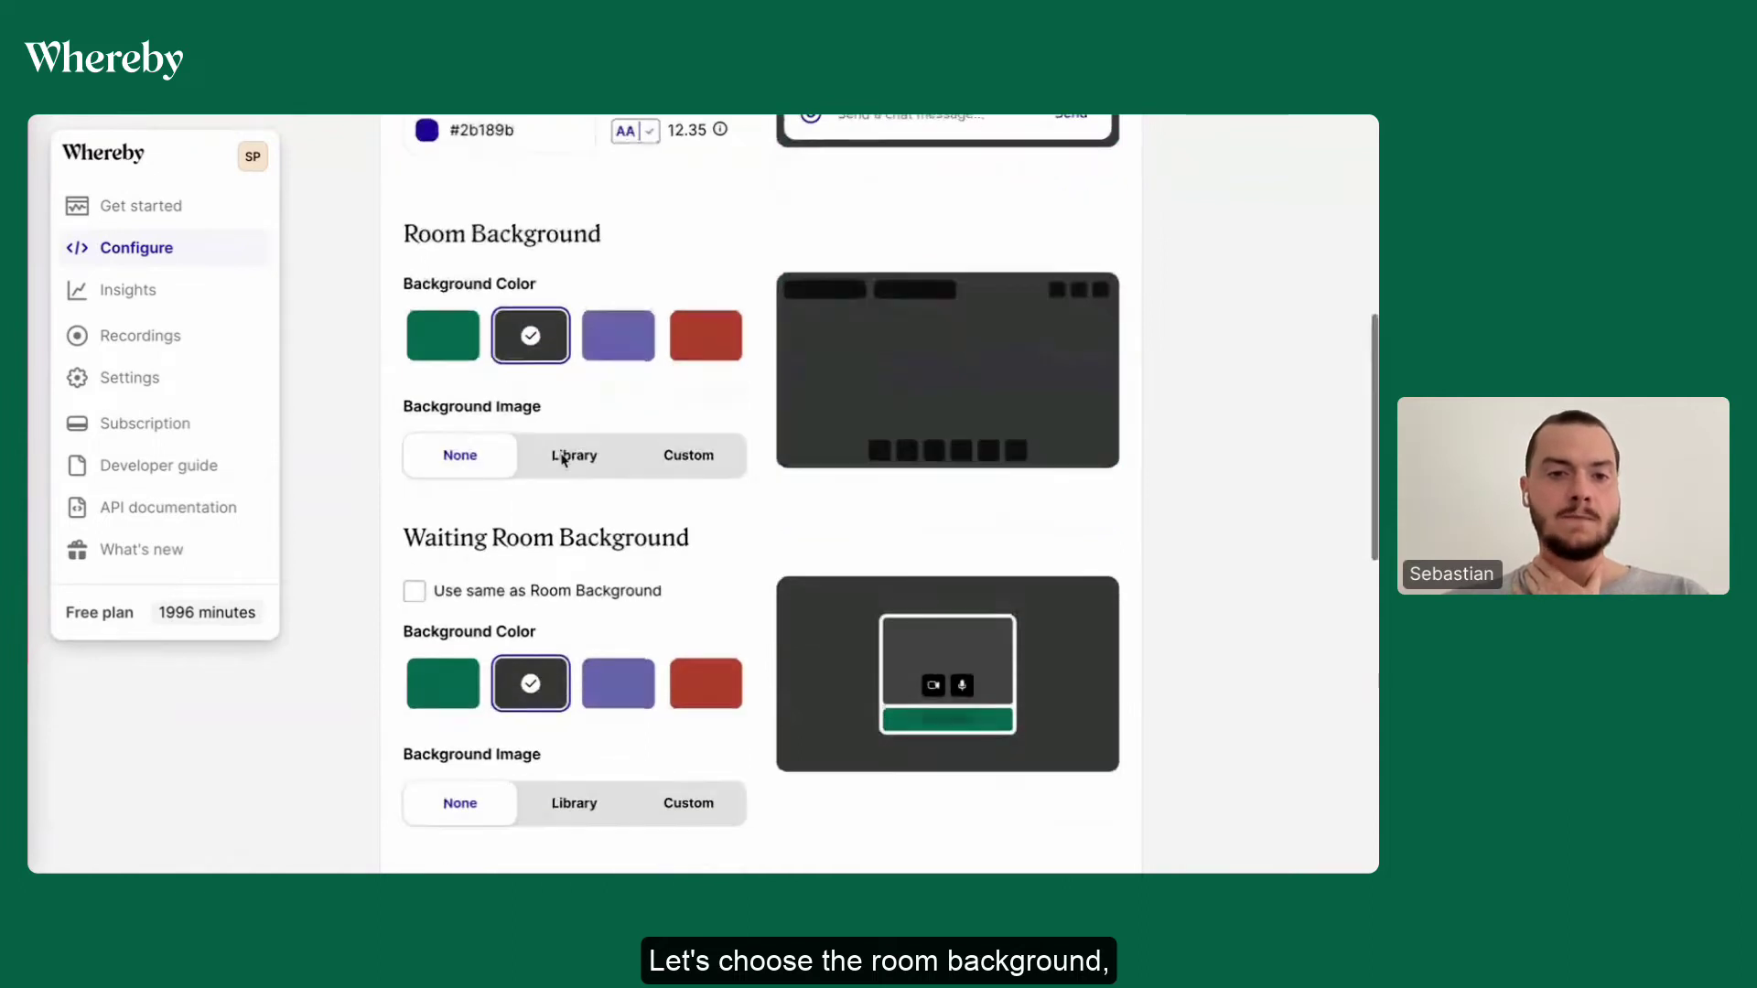
scroll(577, 505, "down", 1)
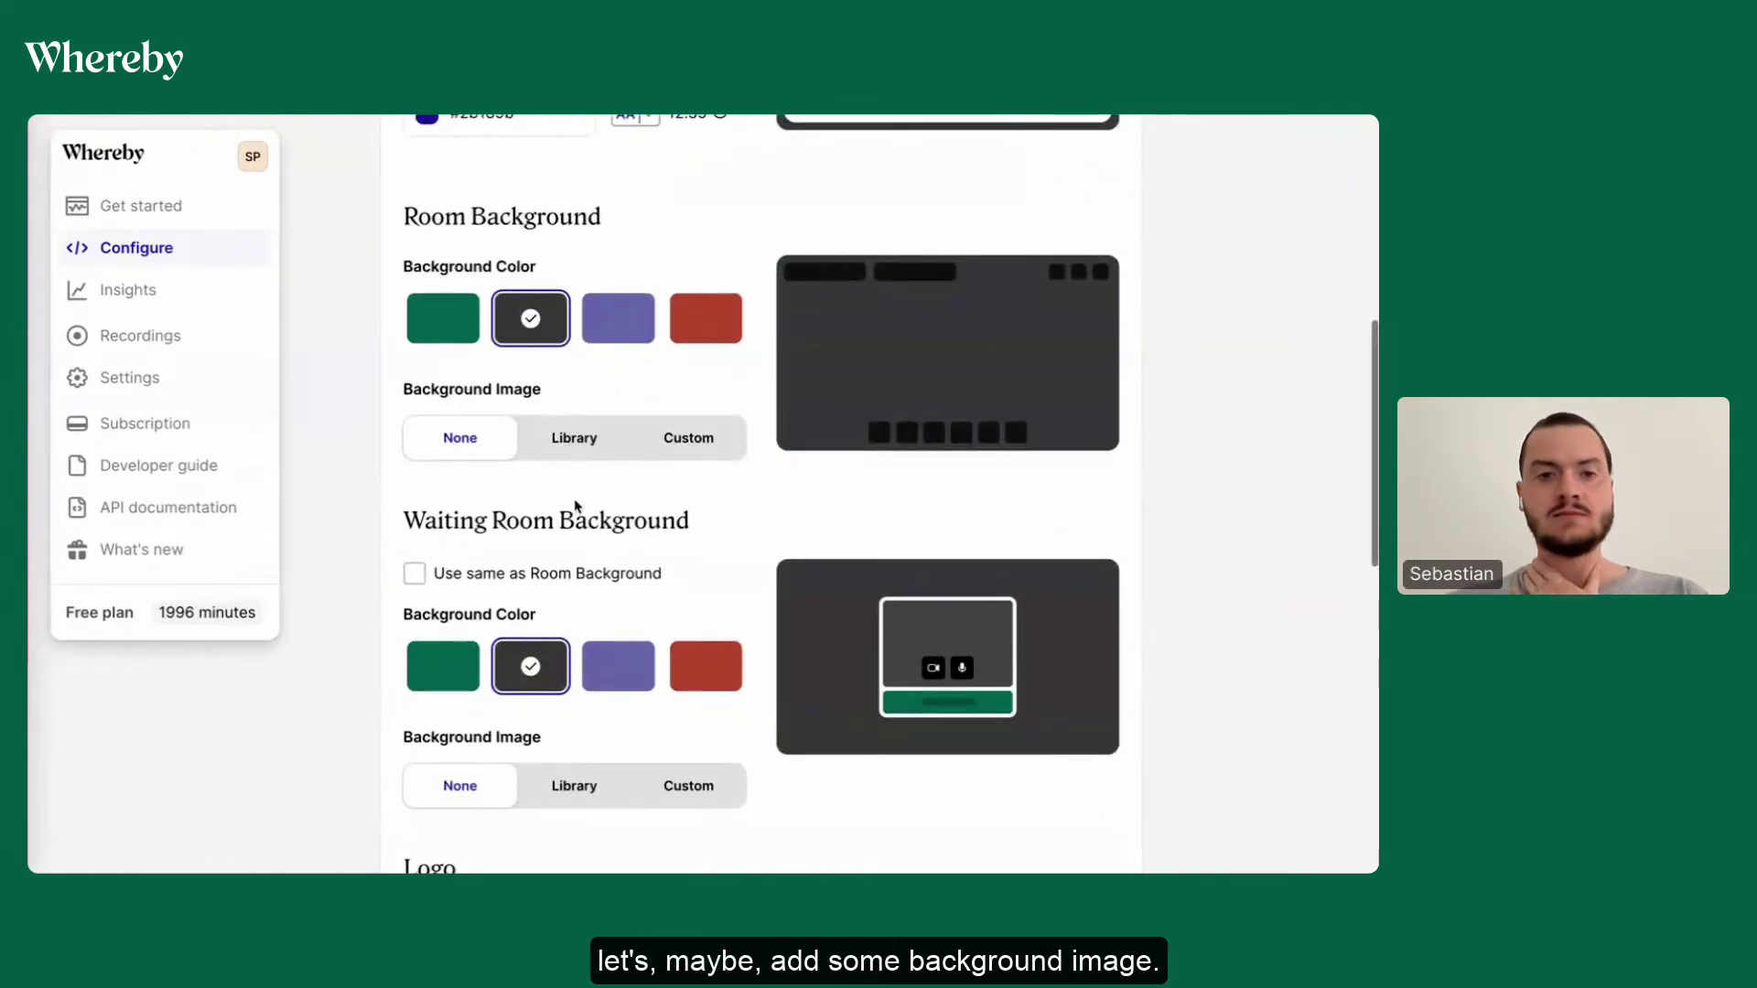
left_click(584, 451)
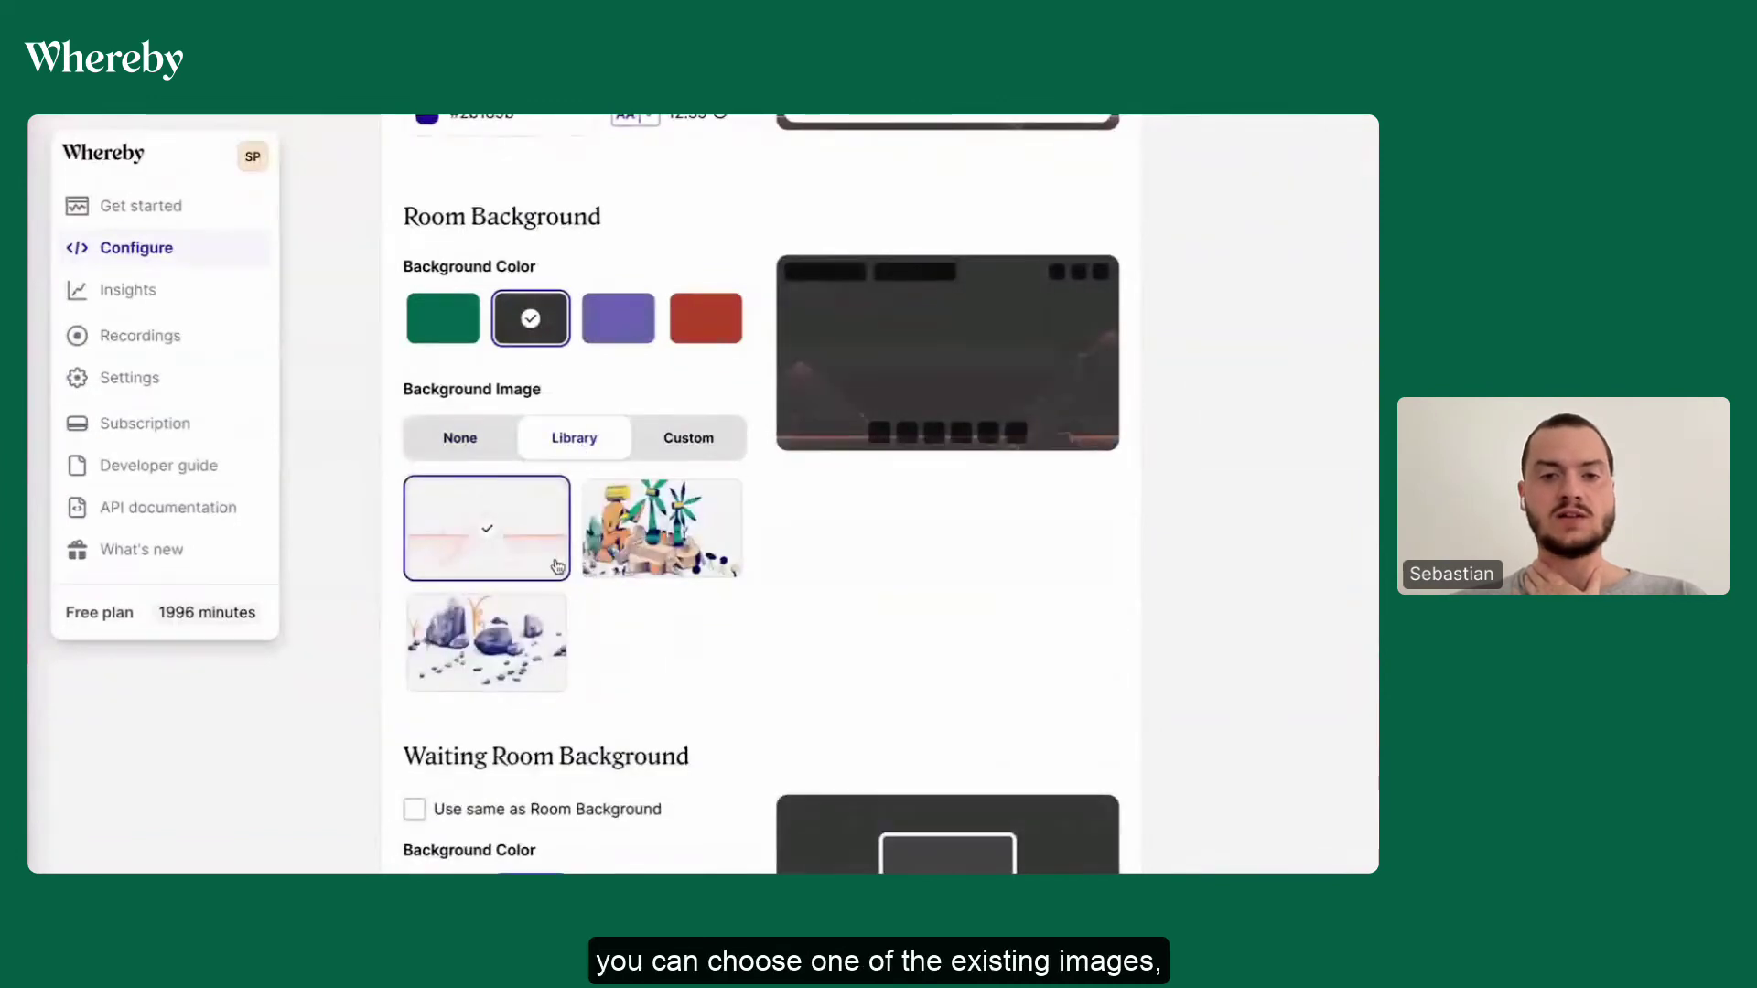
left_click(683, 442)
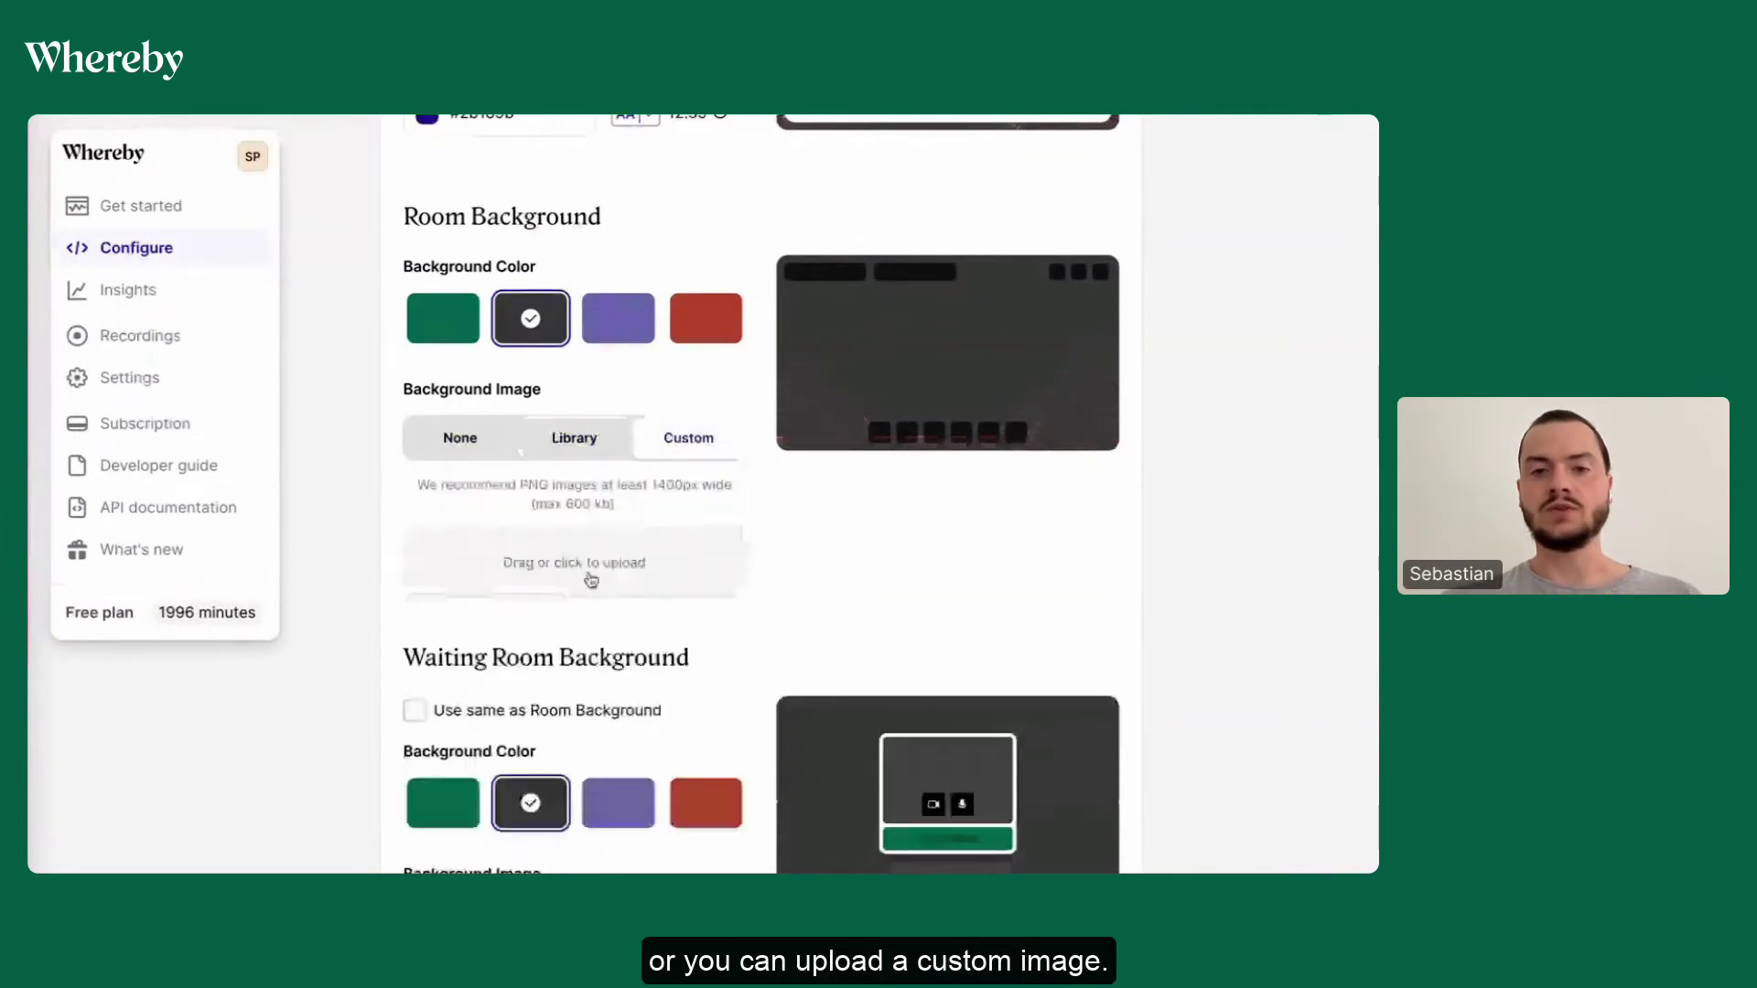
left_click(585, 443)
scroll(656, 453, "down", 1)
left_click(659, 453)
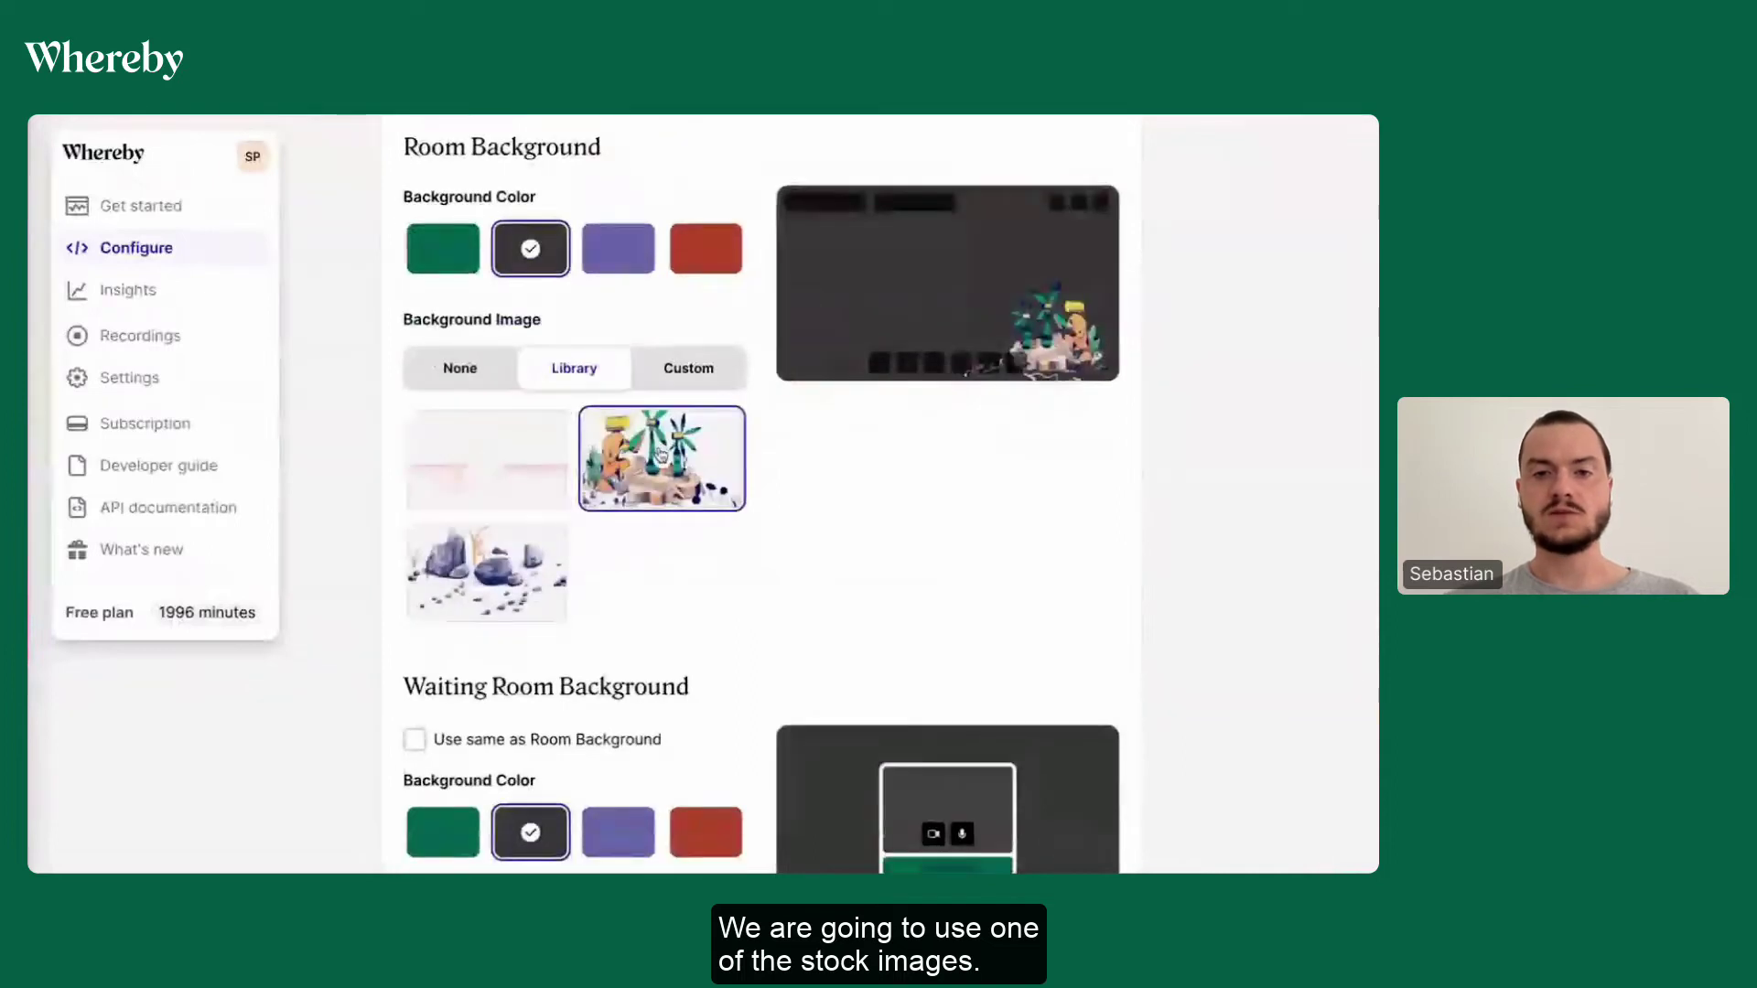
scroll(659, 457, "down", 2)
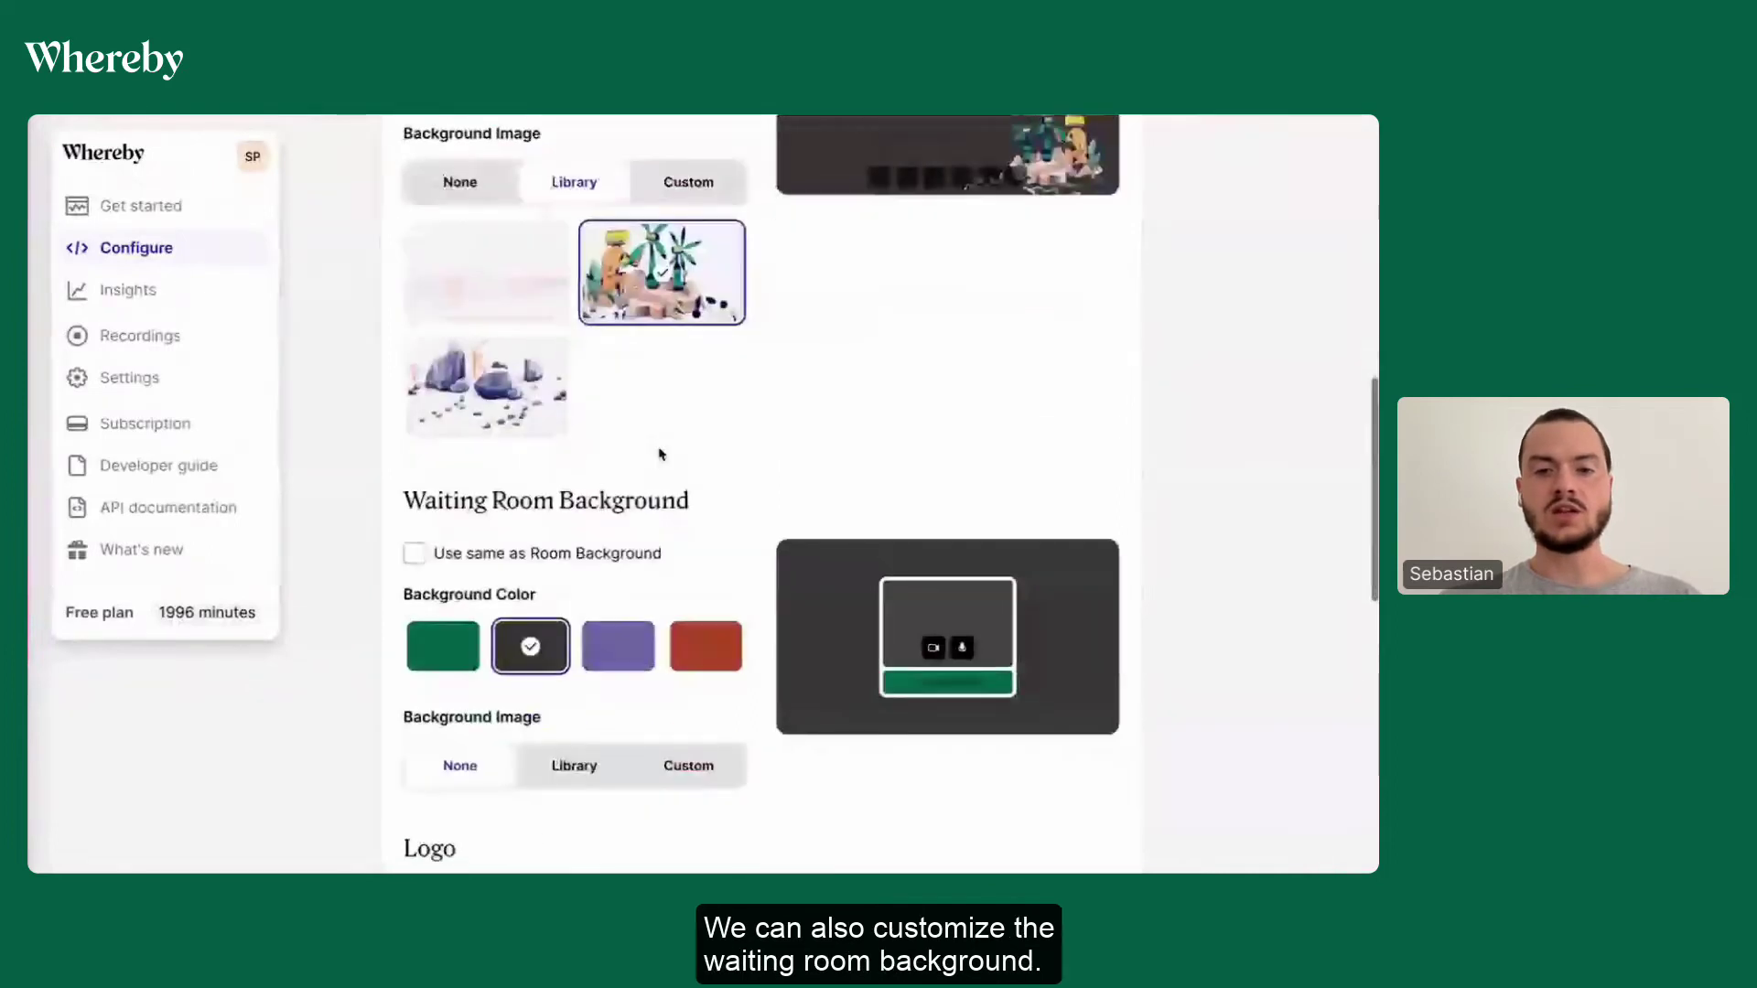
scroll(659, 453, "down", 1)
scroll(659, 452, "down", 1)
scroll(660, 447, "down", 1)
scroll(660, 452, "down", 1)
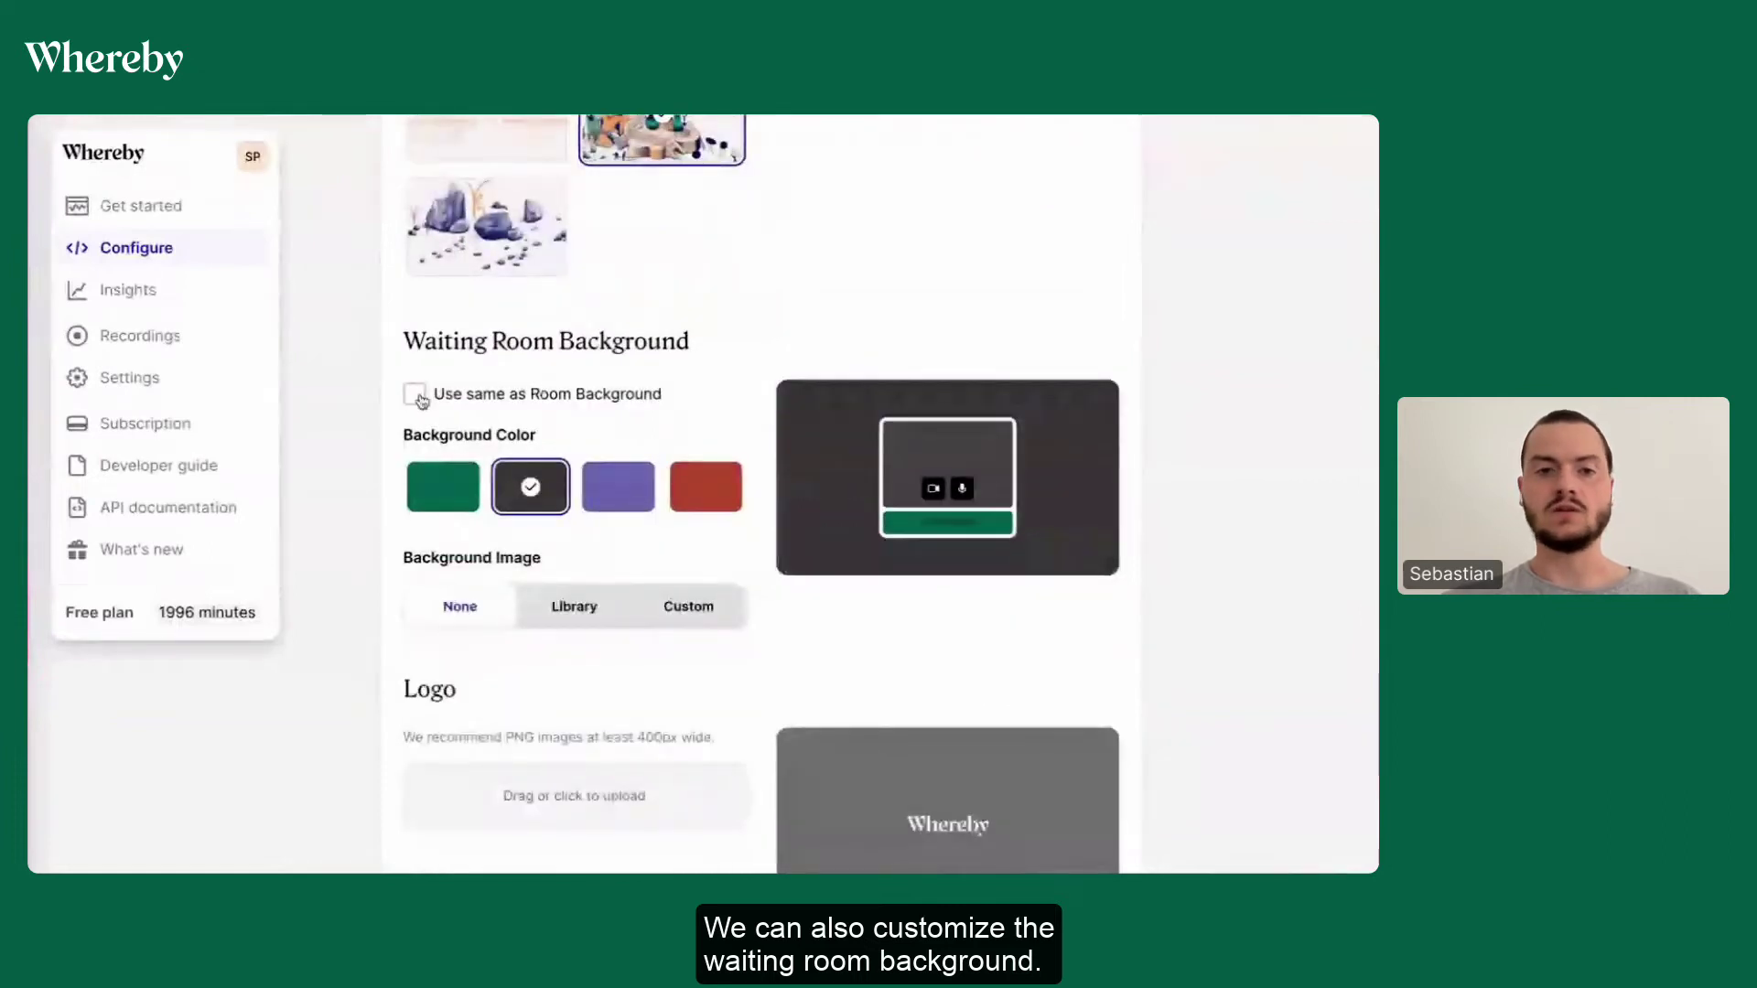
scroll(429, 423, "up", 1)
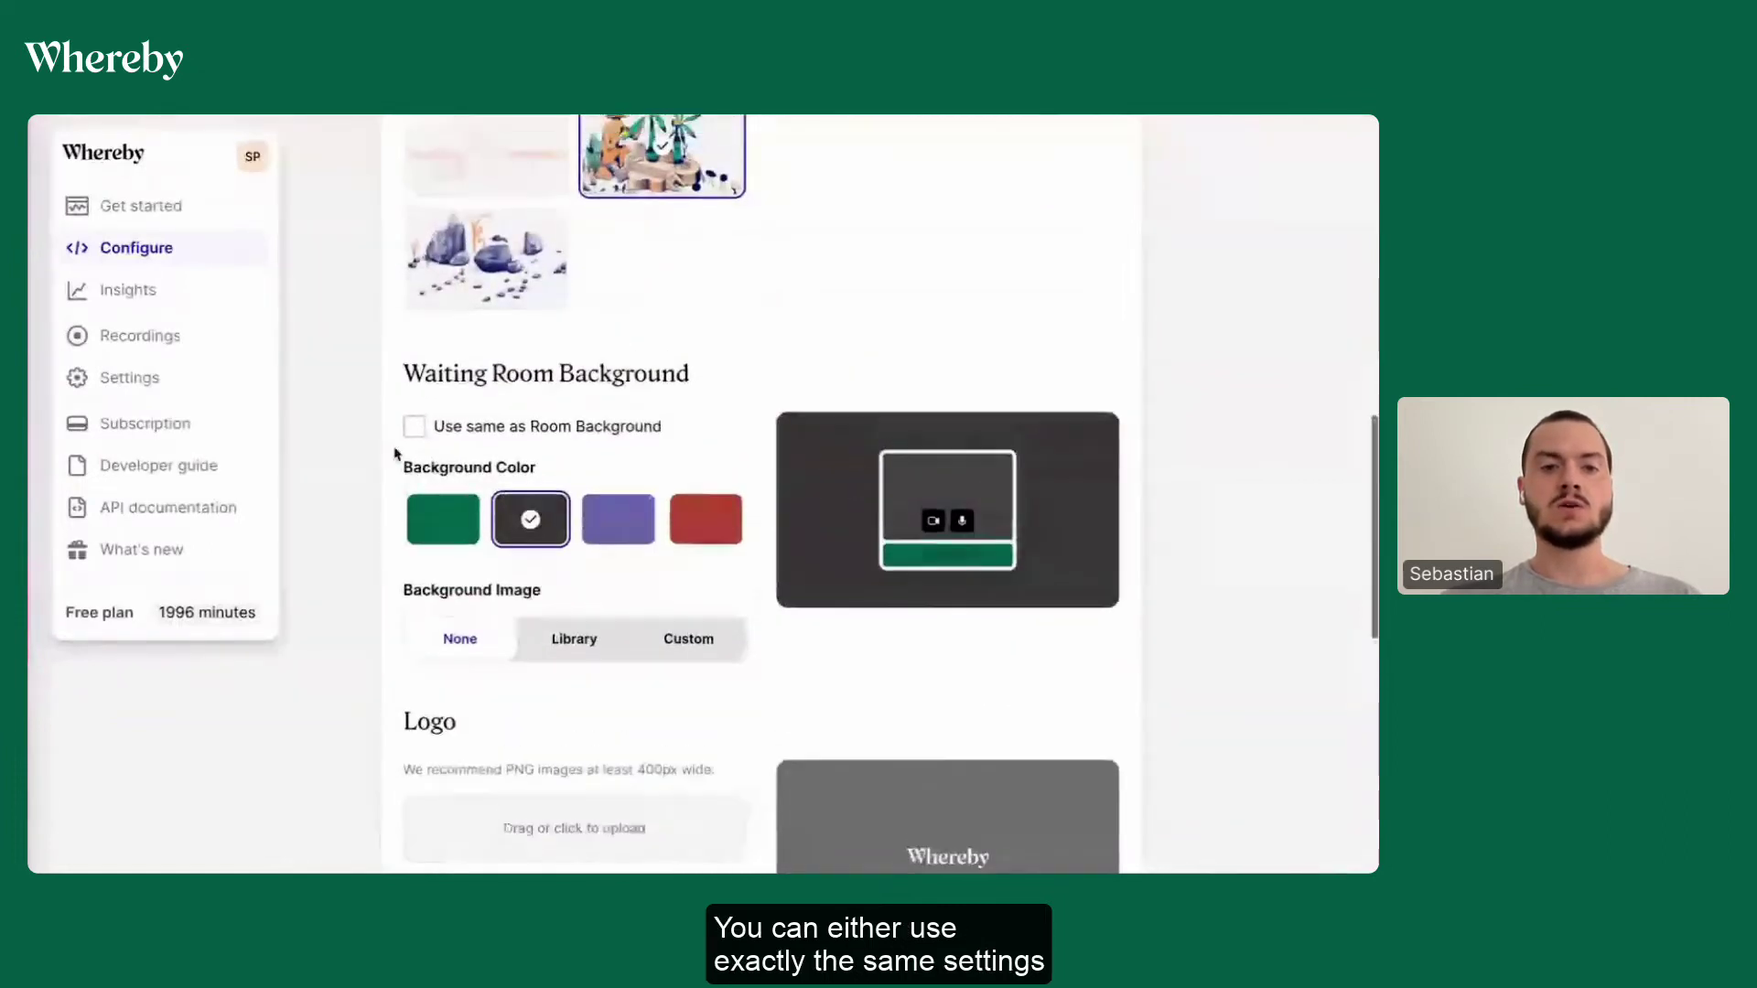
scroll(399, 447, "up", 1)
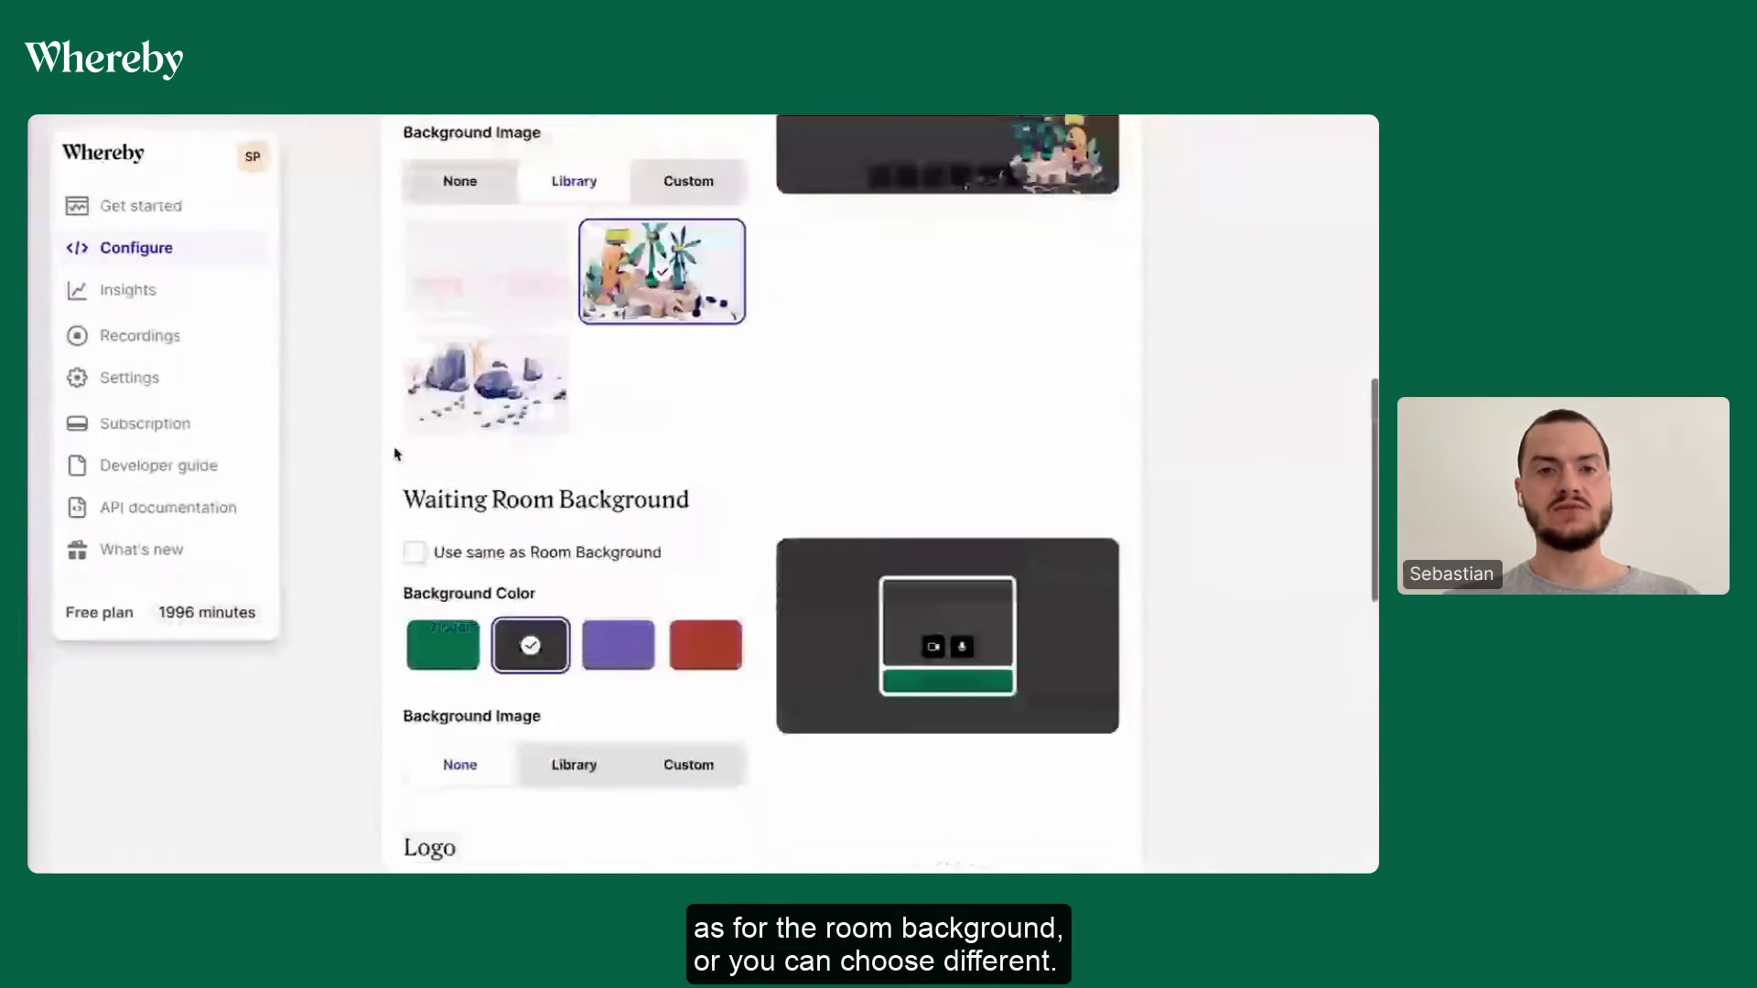
scroll(397, 453, "down", 1)
scroll(395, 453, "down", 1)
scroll(636, 437, "down", 1)
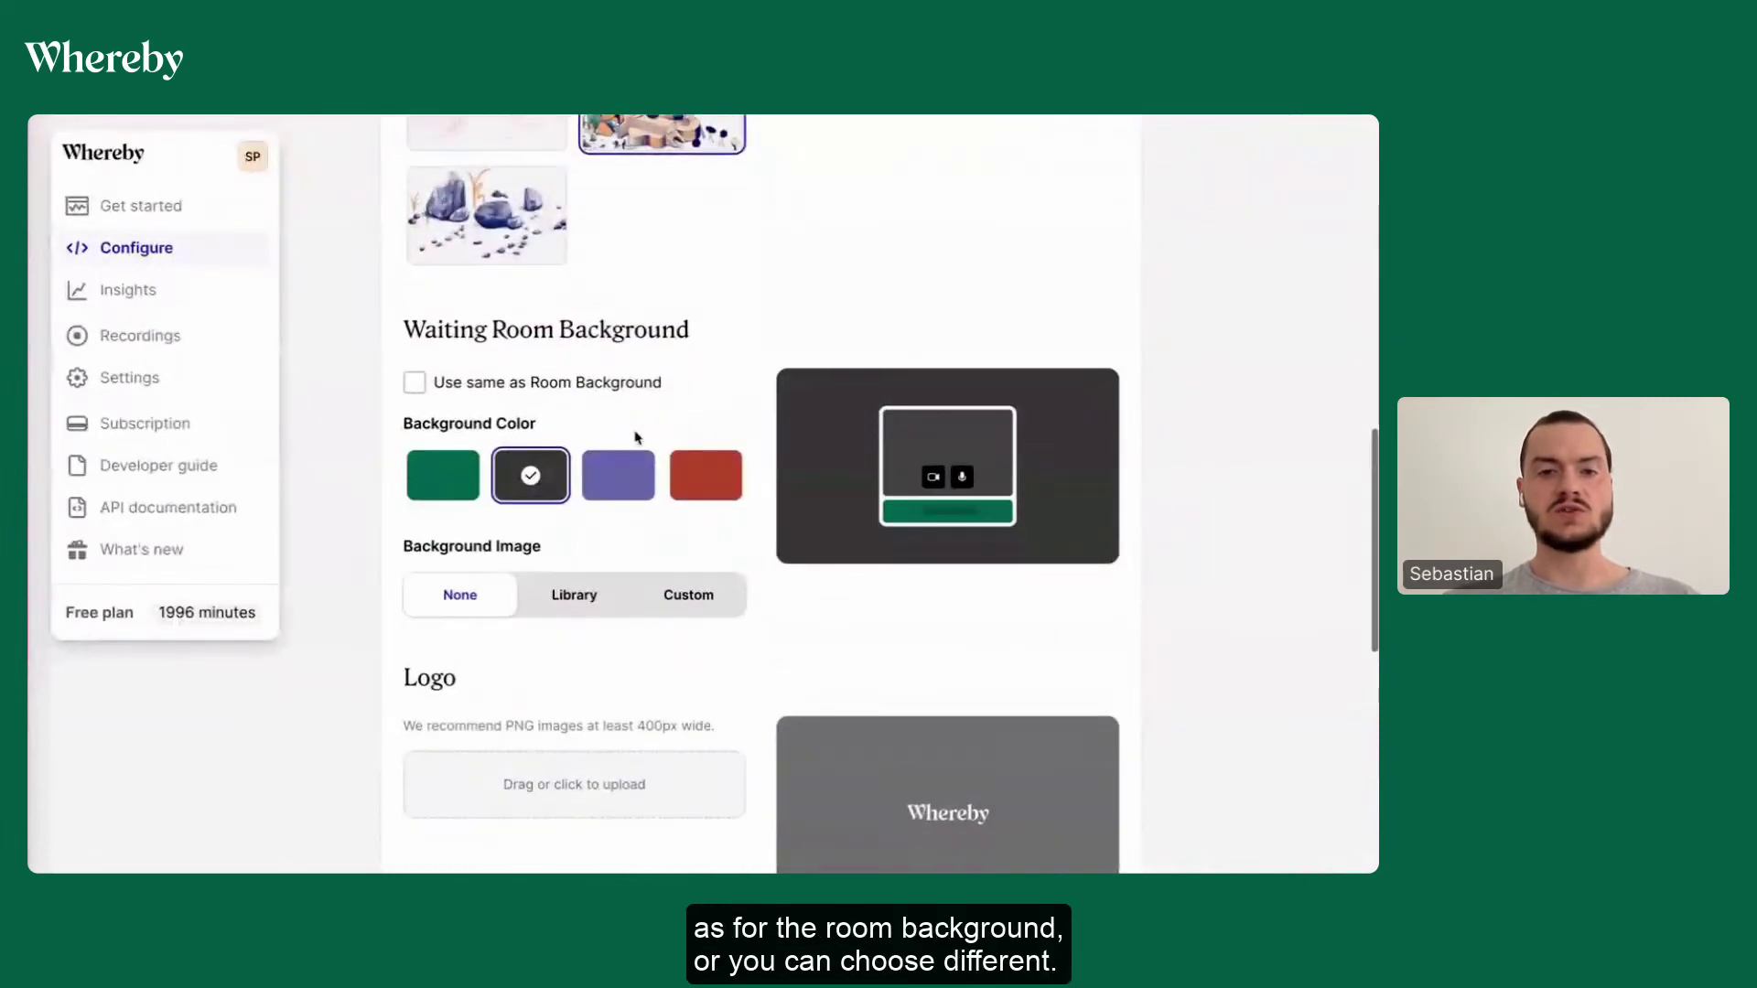
Choose the red swatch for the waiting room background colour.
left_click(703, 473)
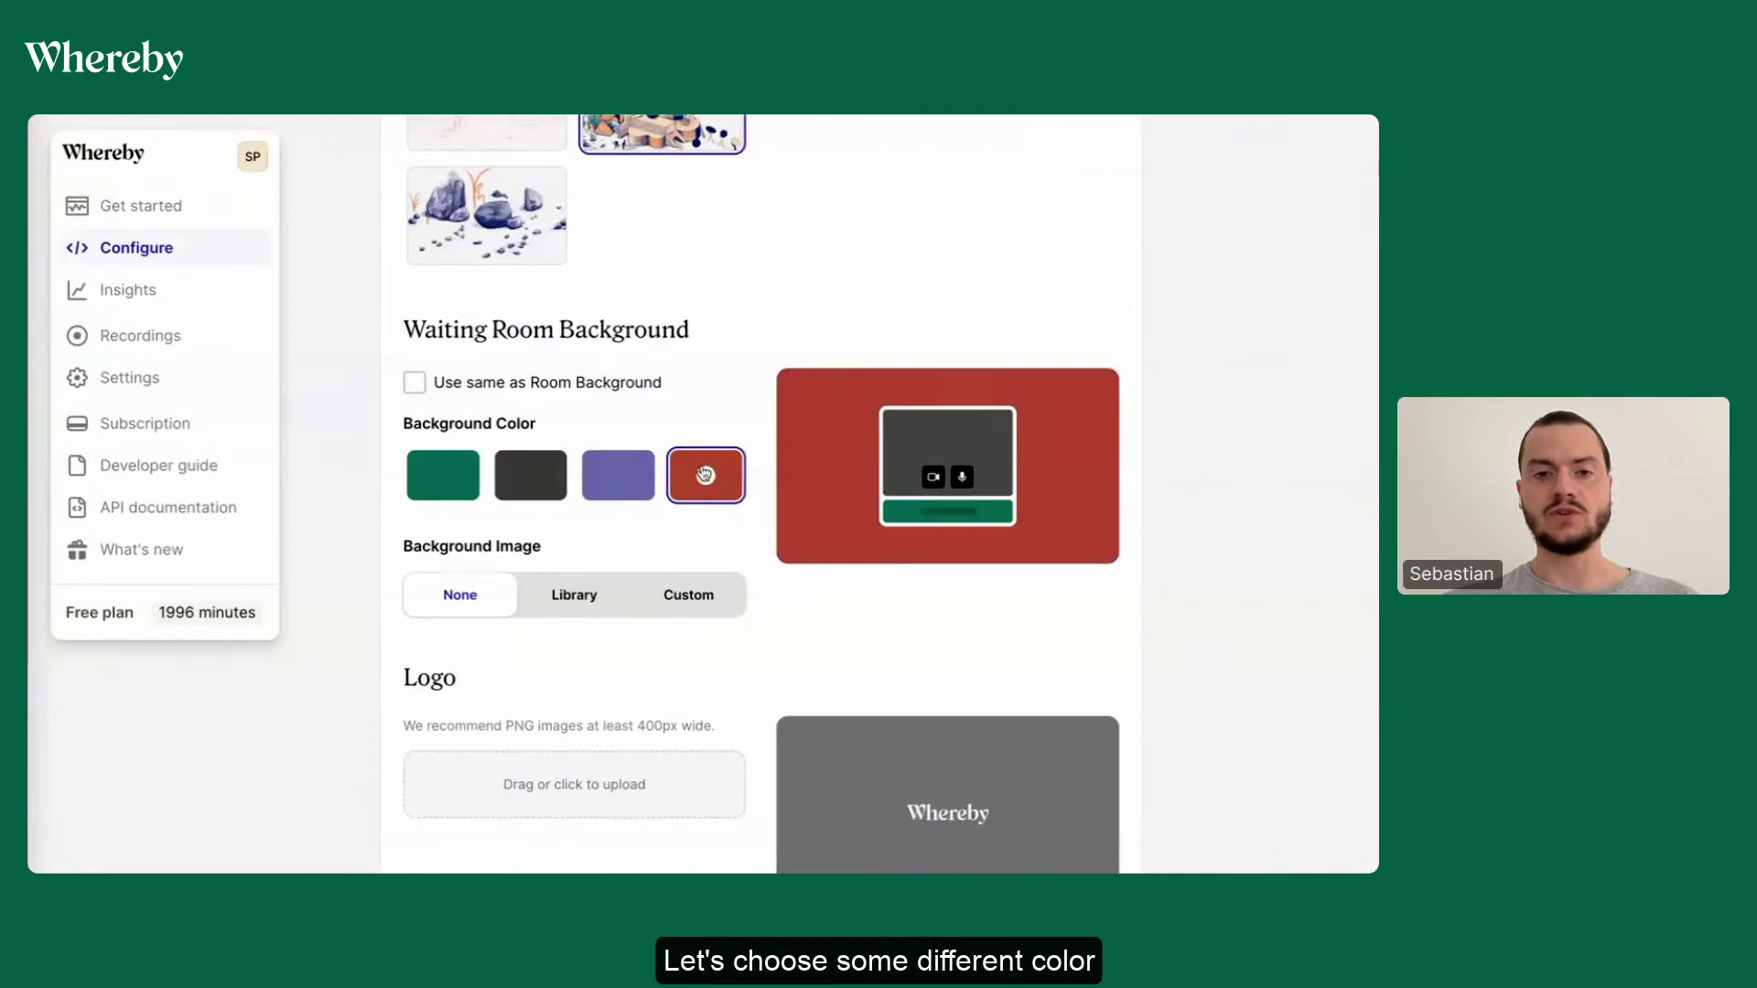
scroll(550, 562, "down", 1)
scroll(551, 561, "down", 1)
scroll(550, 562, "down", 1)
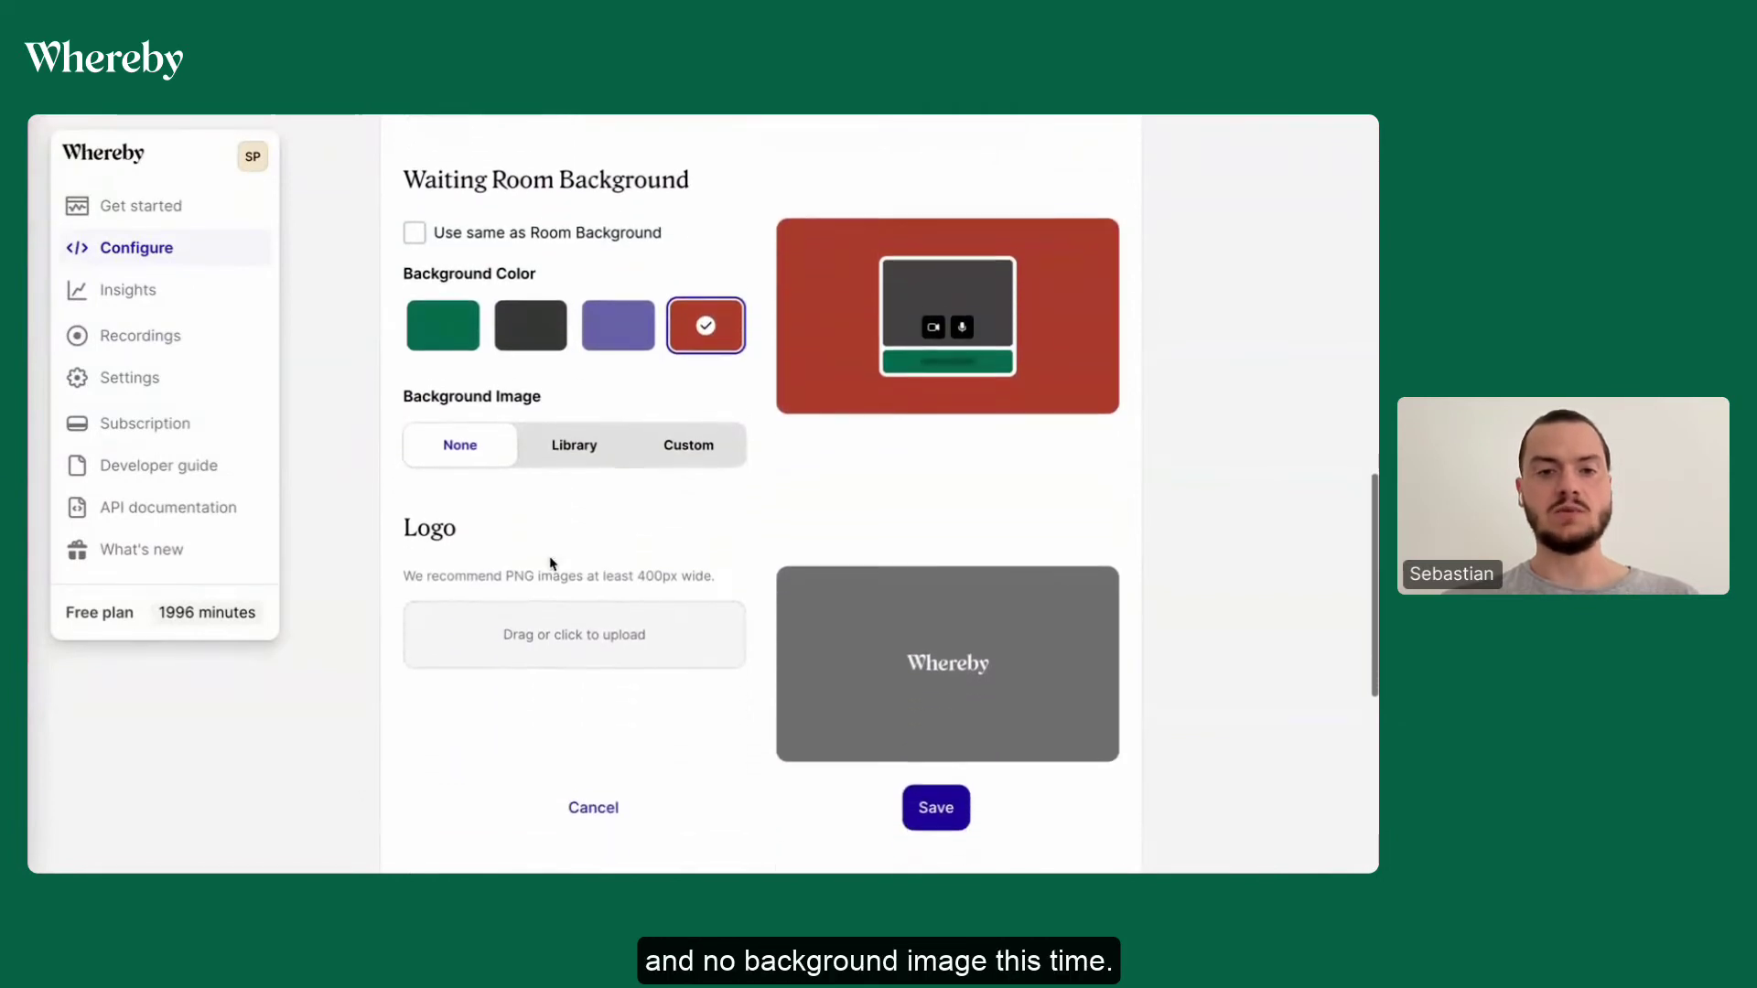
Upload whereby_logo_w.png as the room logo and save the branding.
left_click(554, 641)
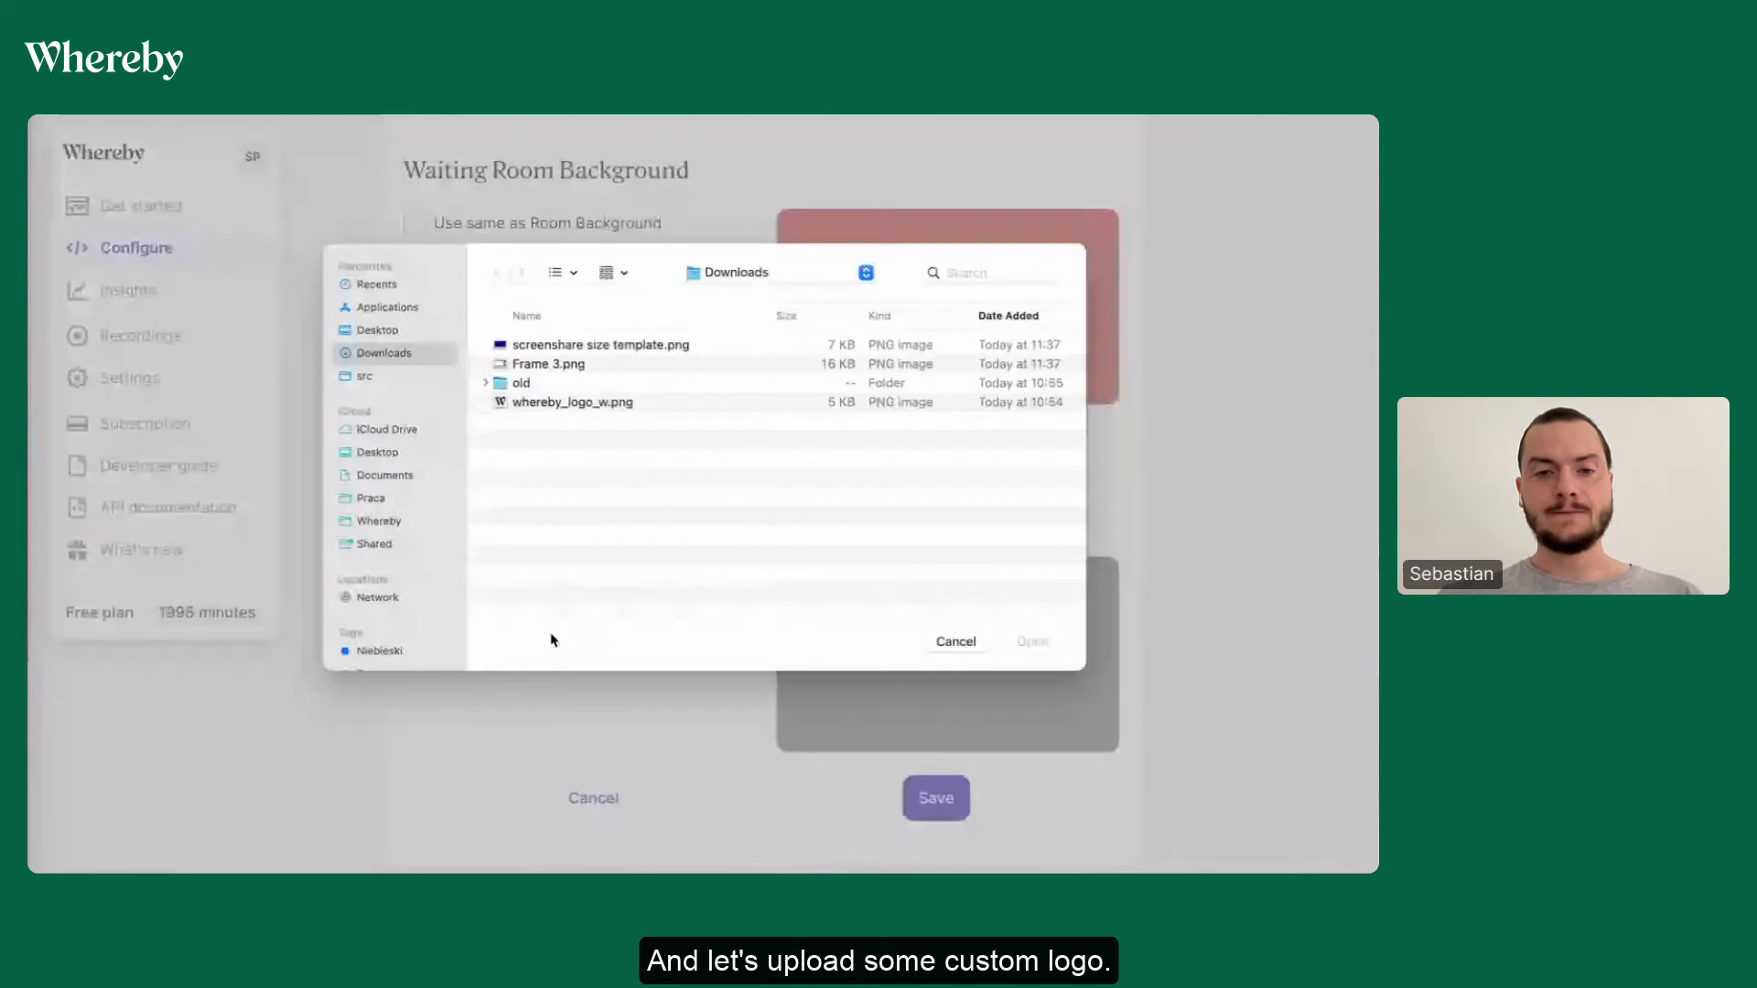
double_click(514, 406)
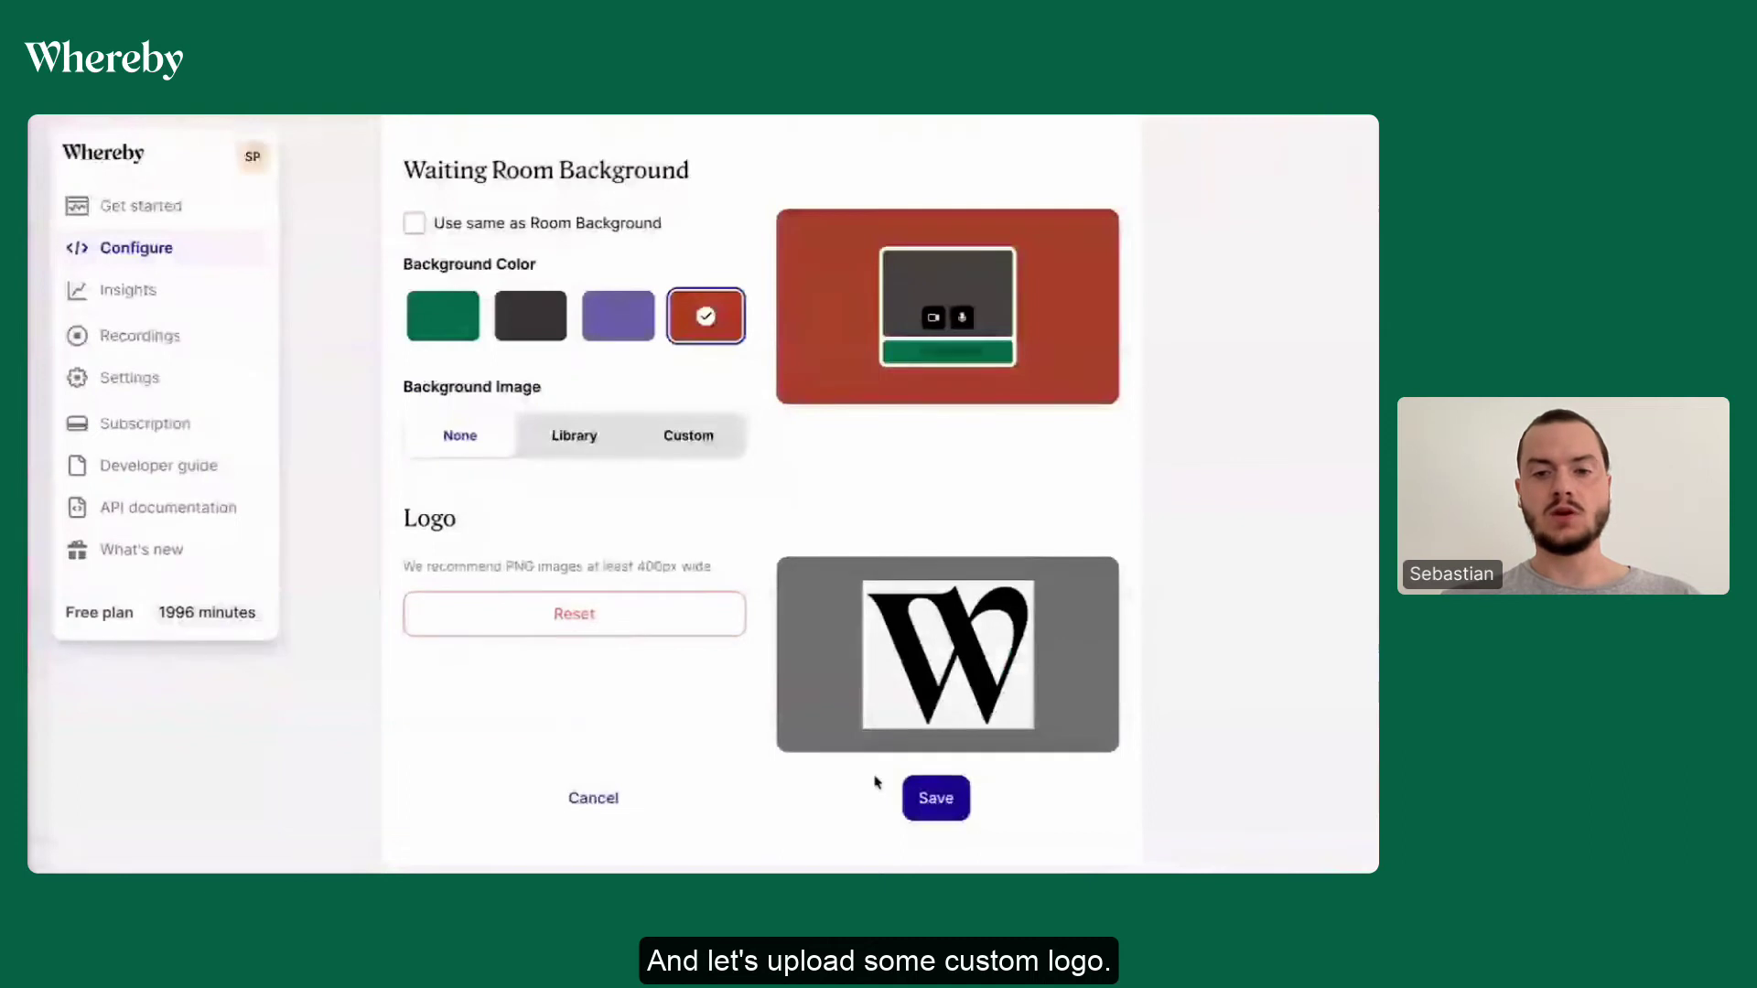
left_click(938, 797)
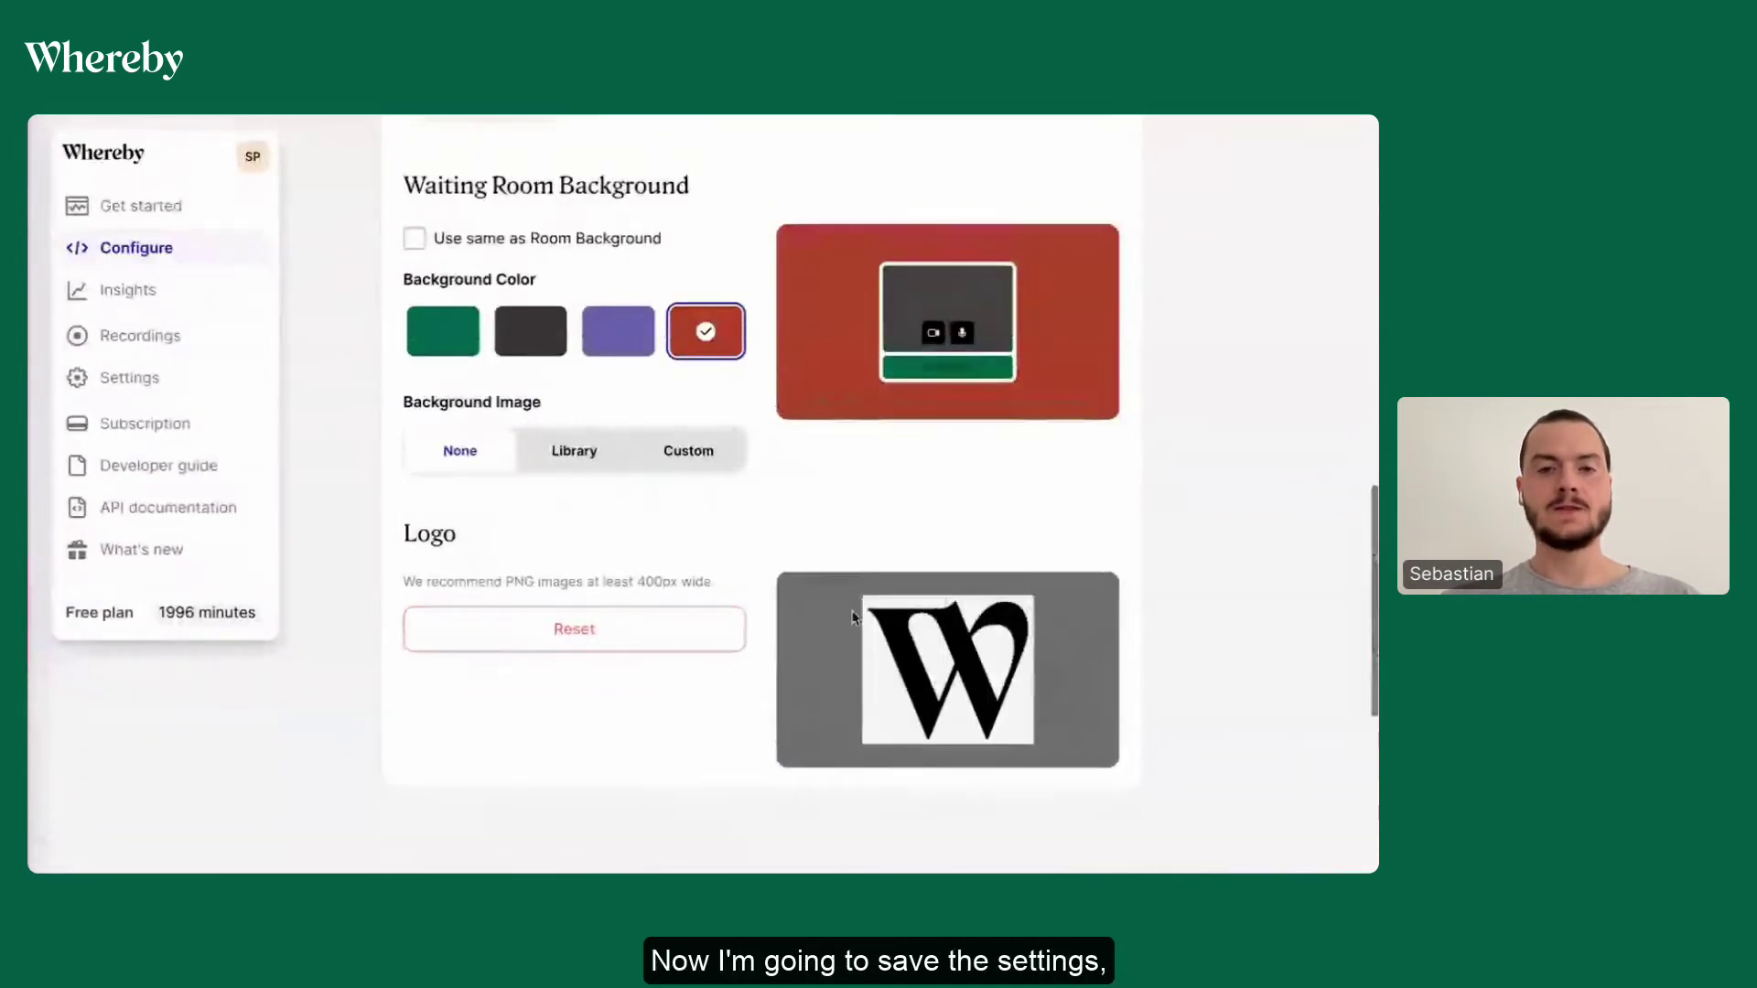
scroll(853, 618, "up", 3)
scroll(853, 619, "up", 5)
scroll(853, 618, "up", 5)
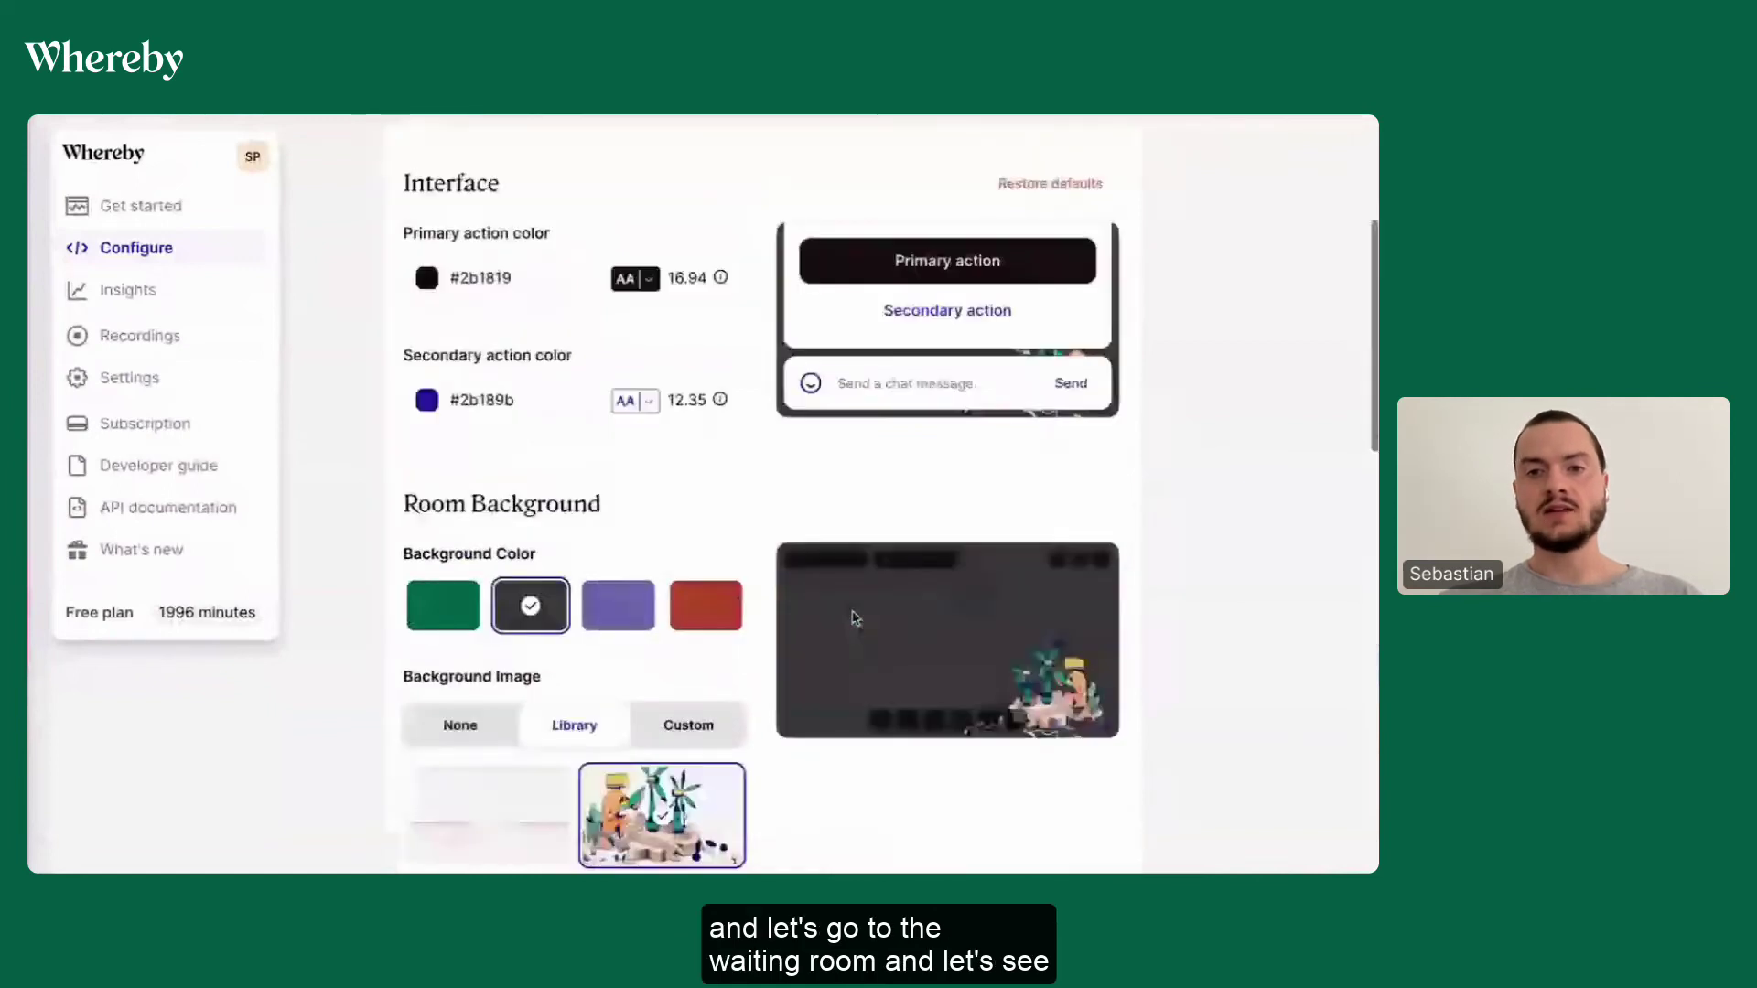
scroll(853, 617, "up", 3)
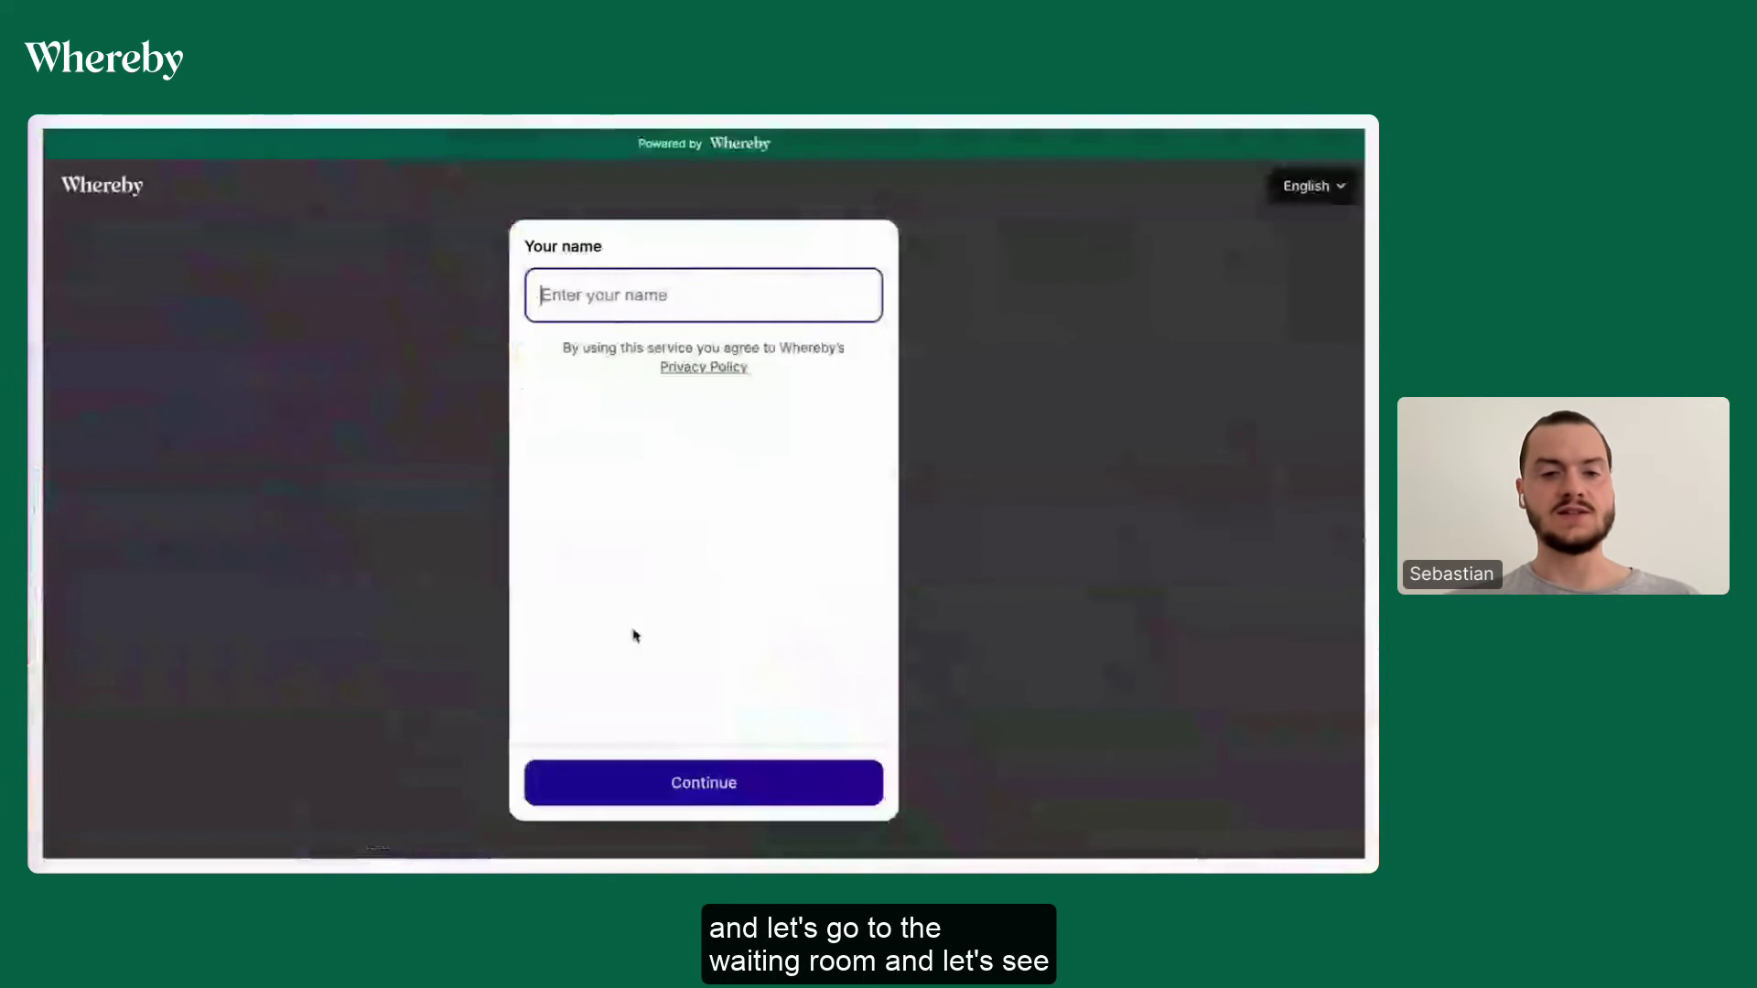
key("ctrl+r")
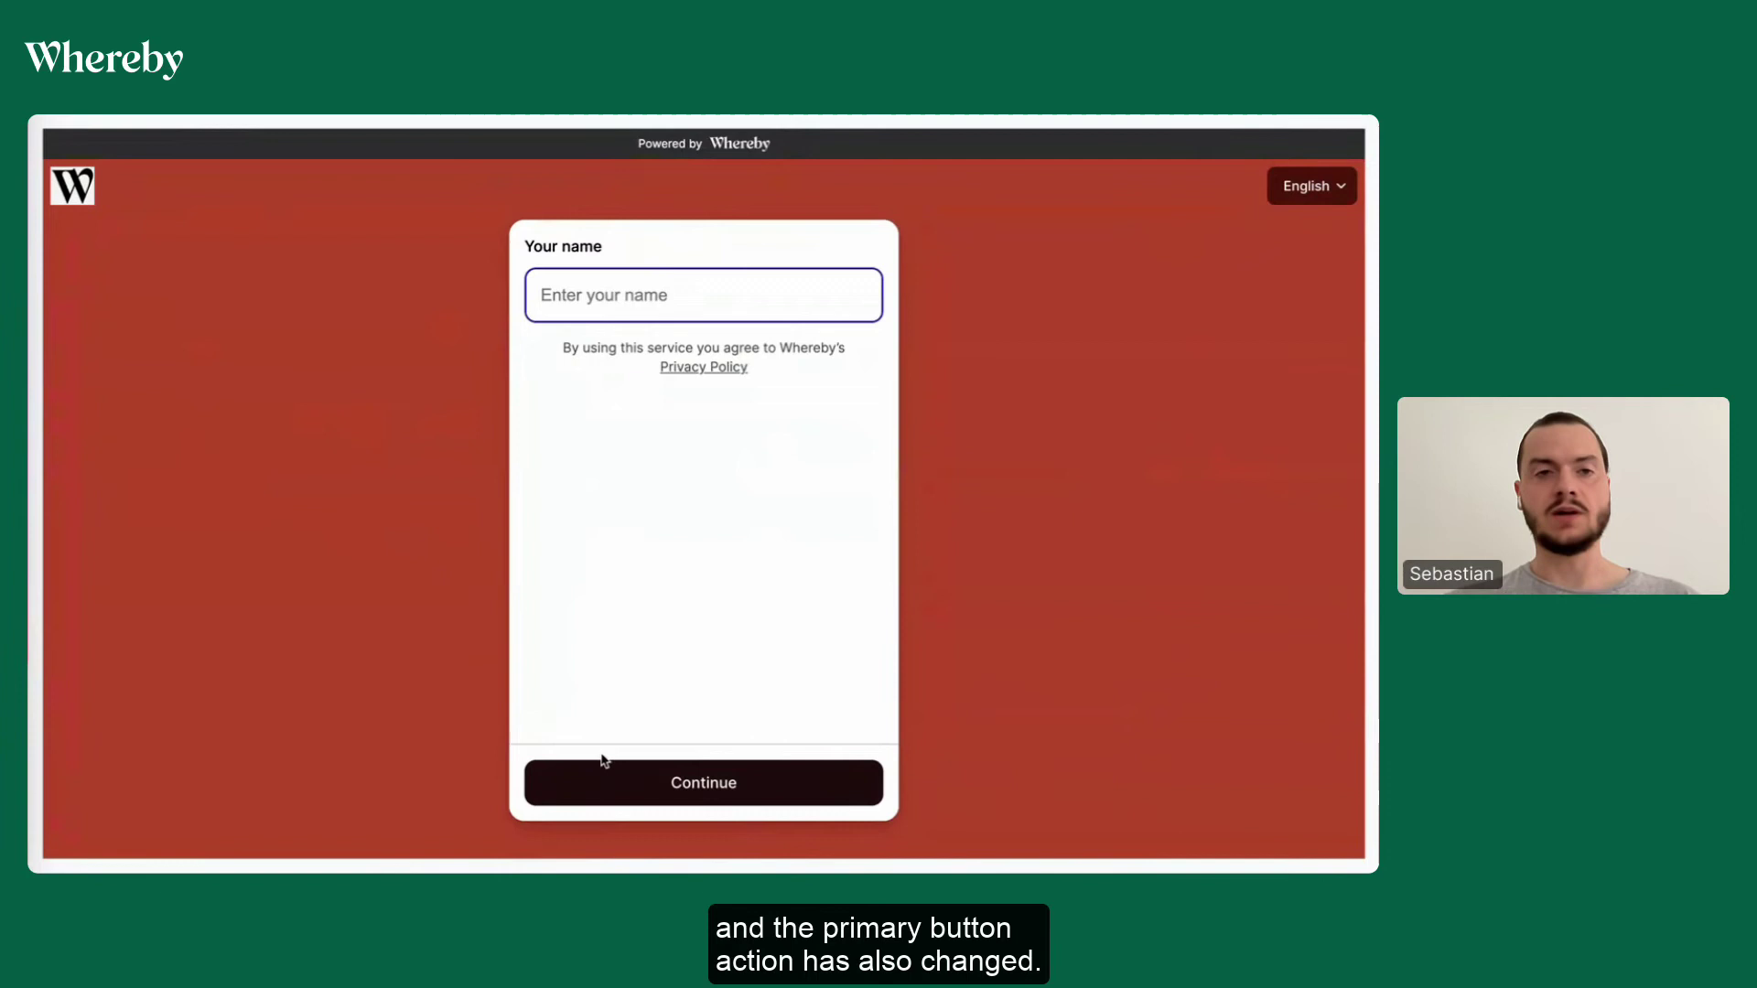
key("ctrl+Up")
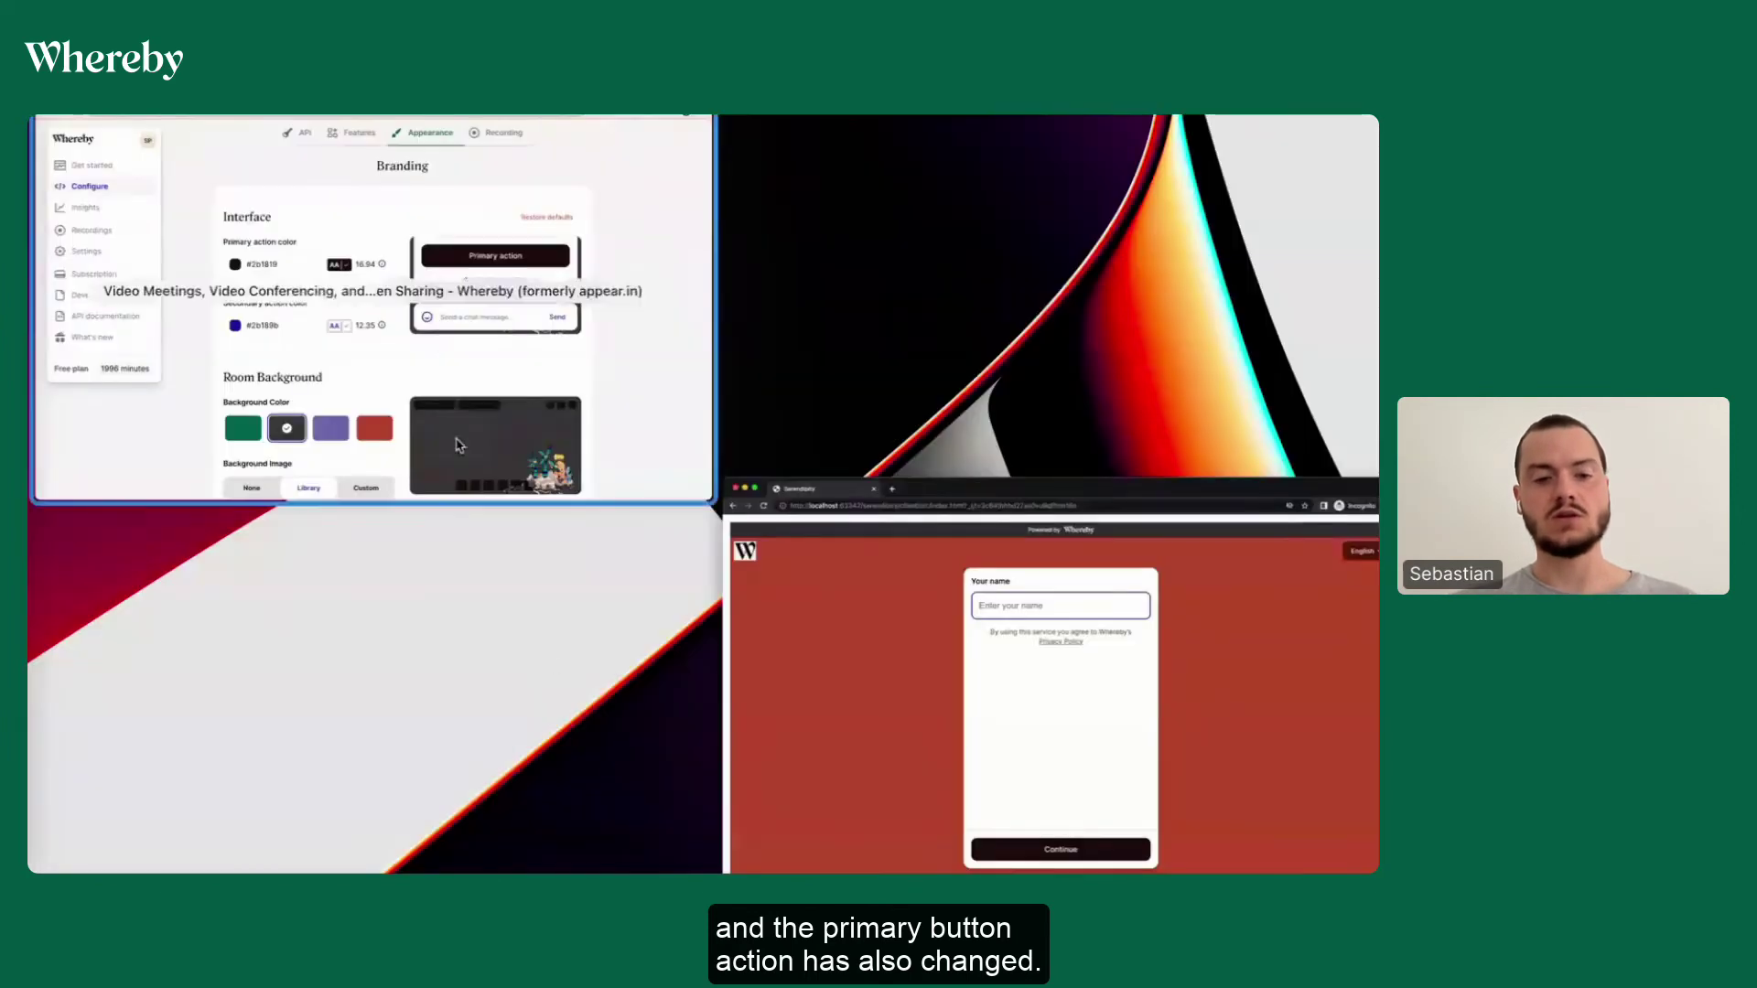
left_click(425, 325)
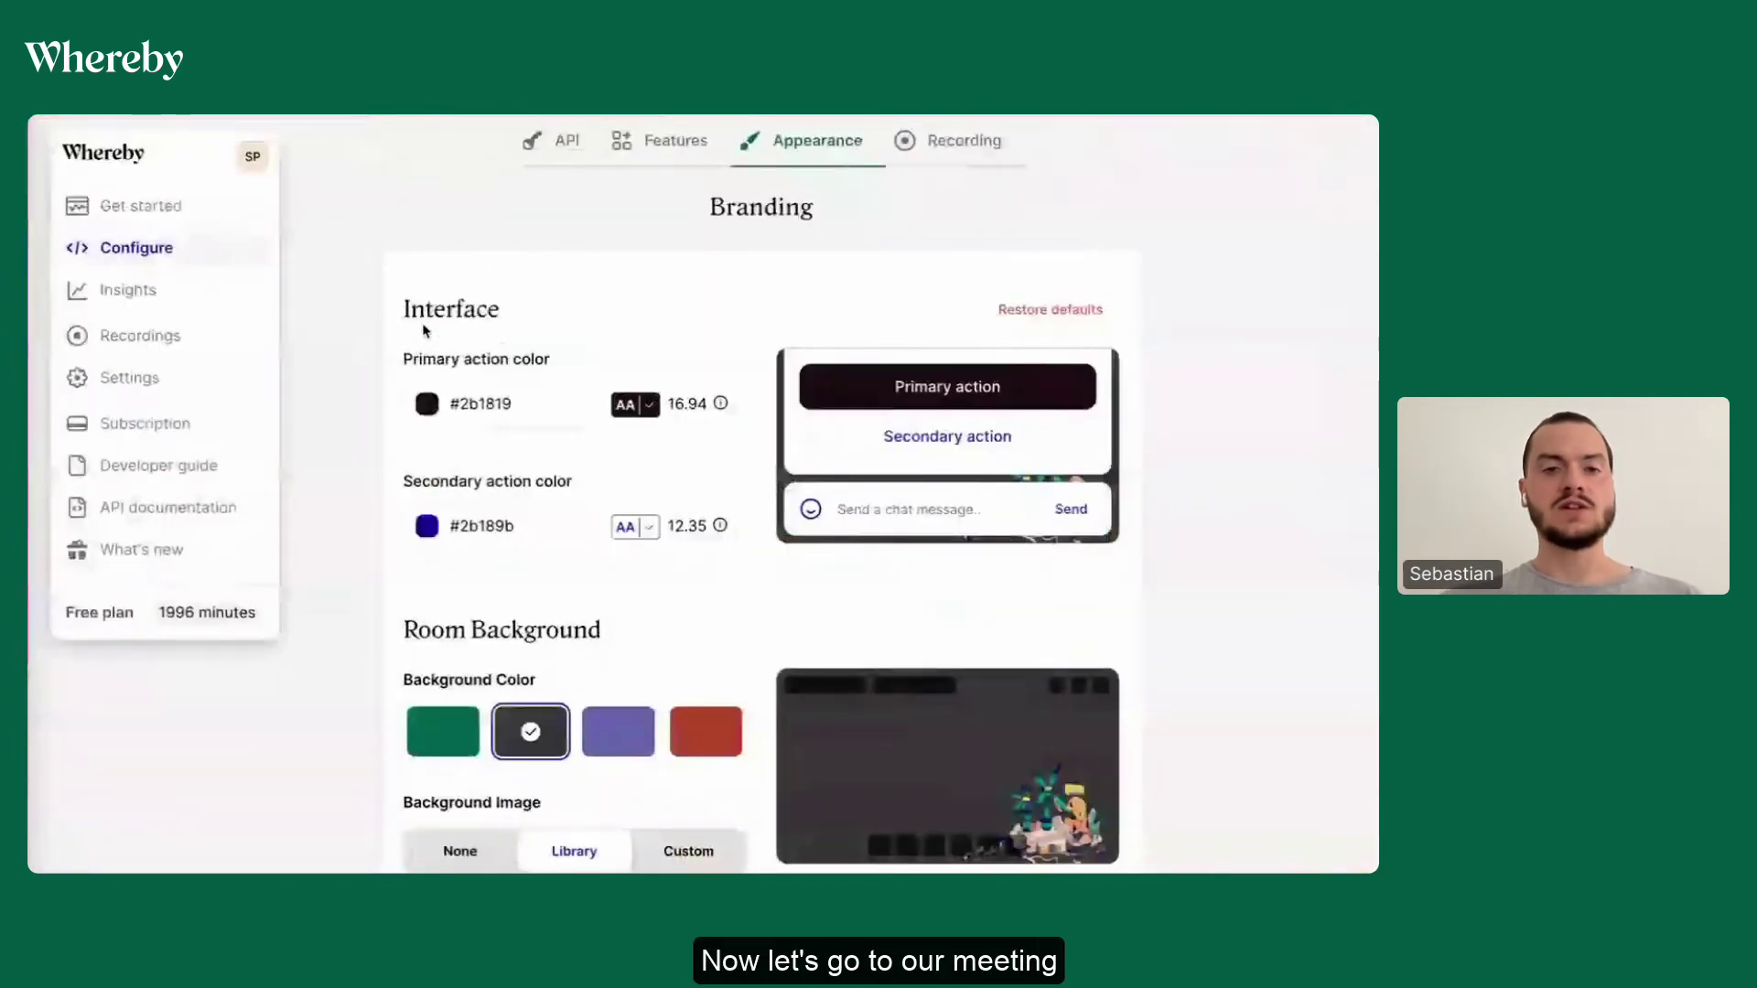
key("super+Tab")
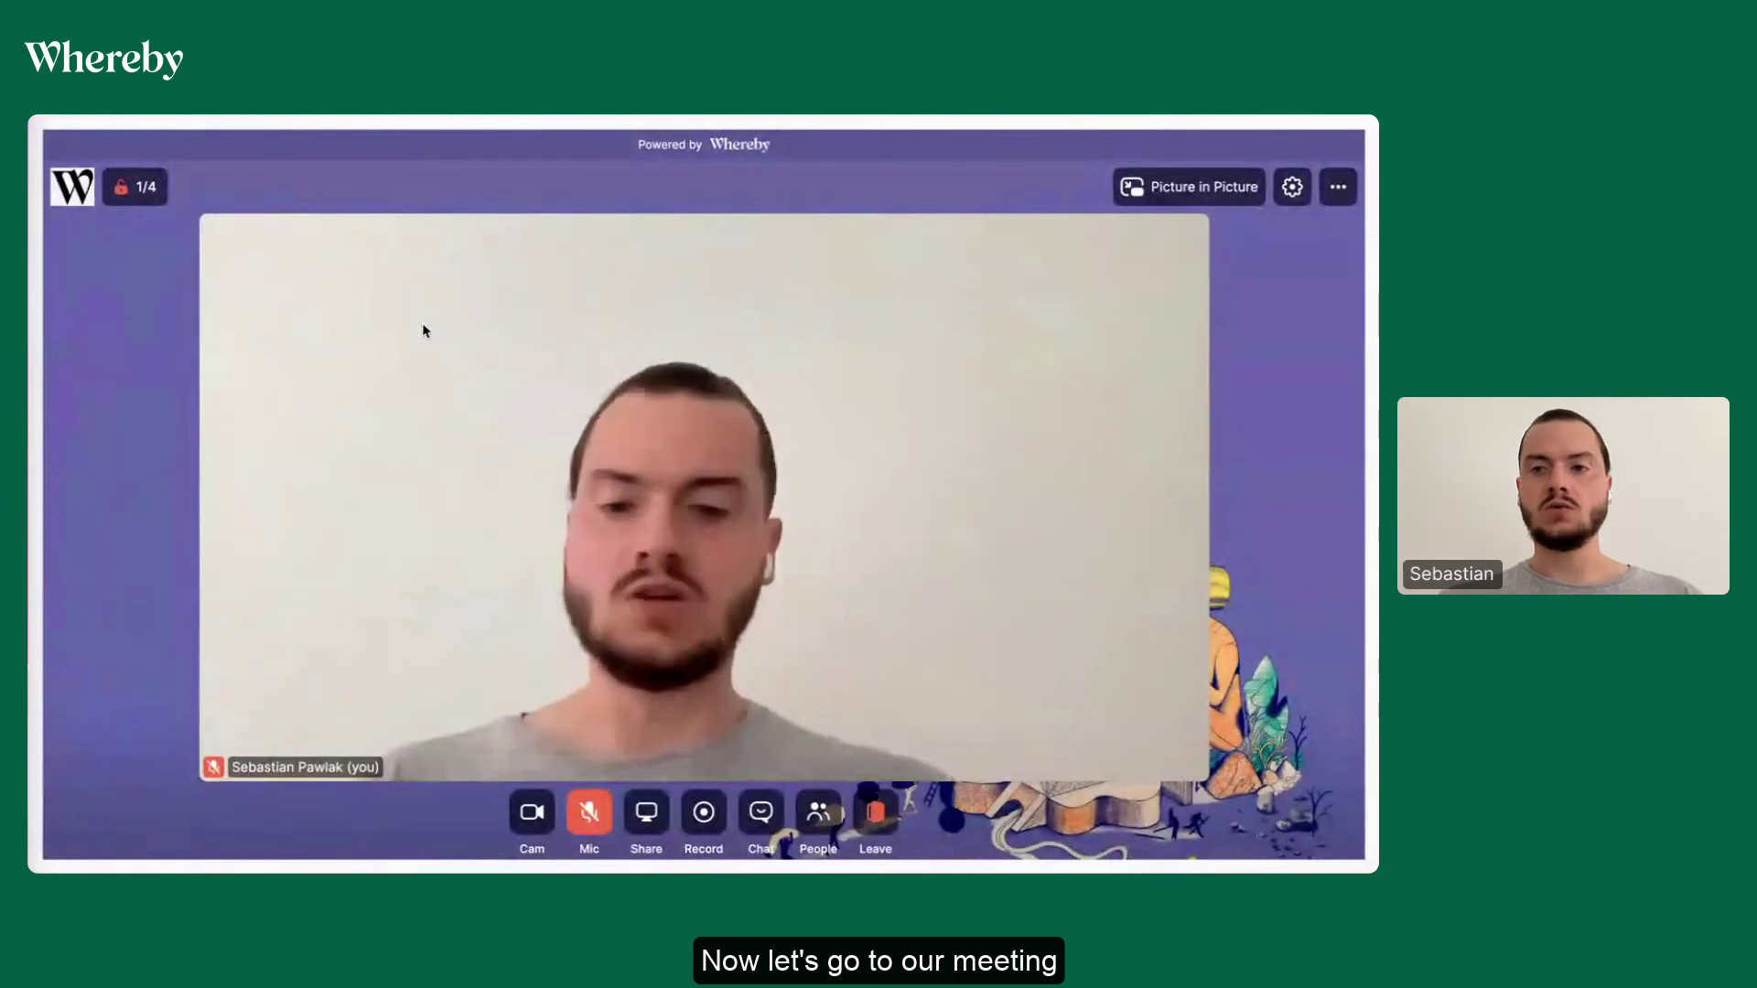
key("super+r")
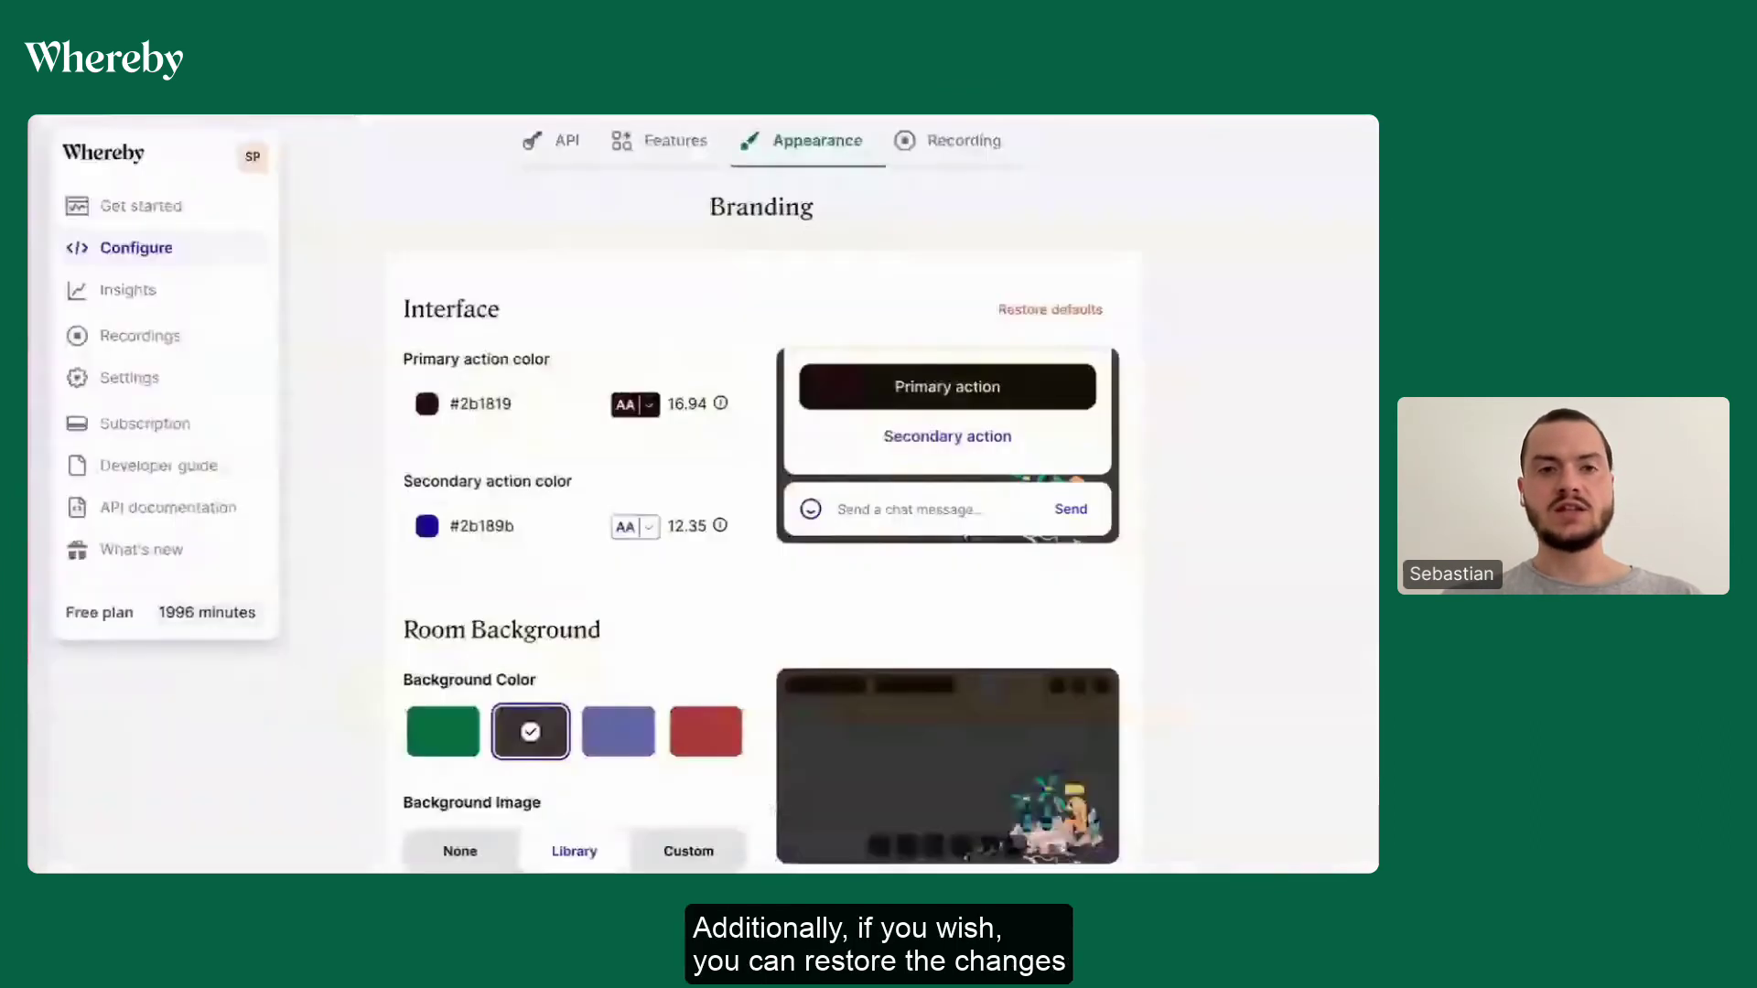
scroll(342, 256, "down", 1)
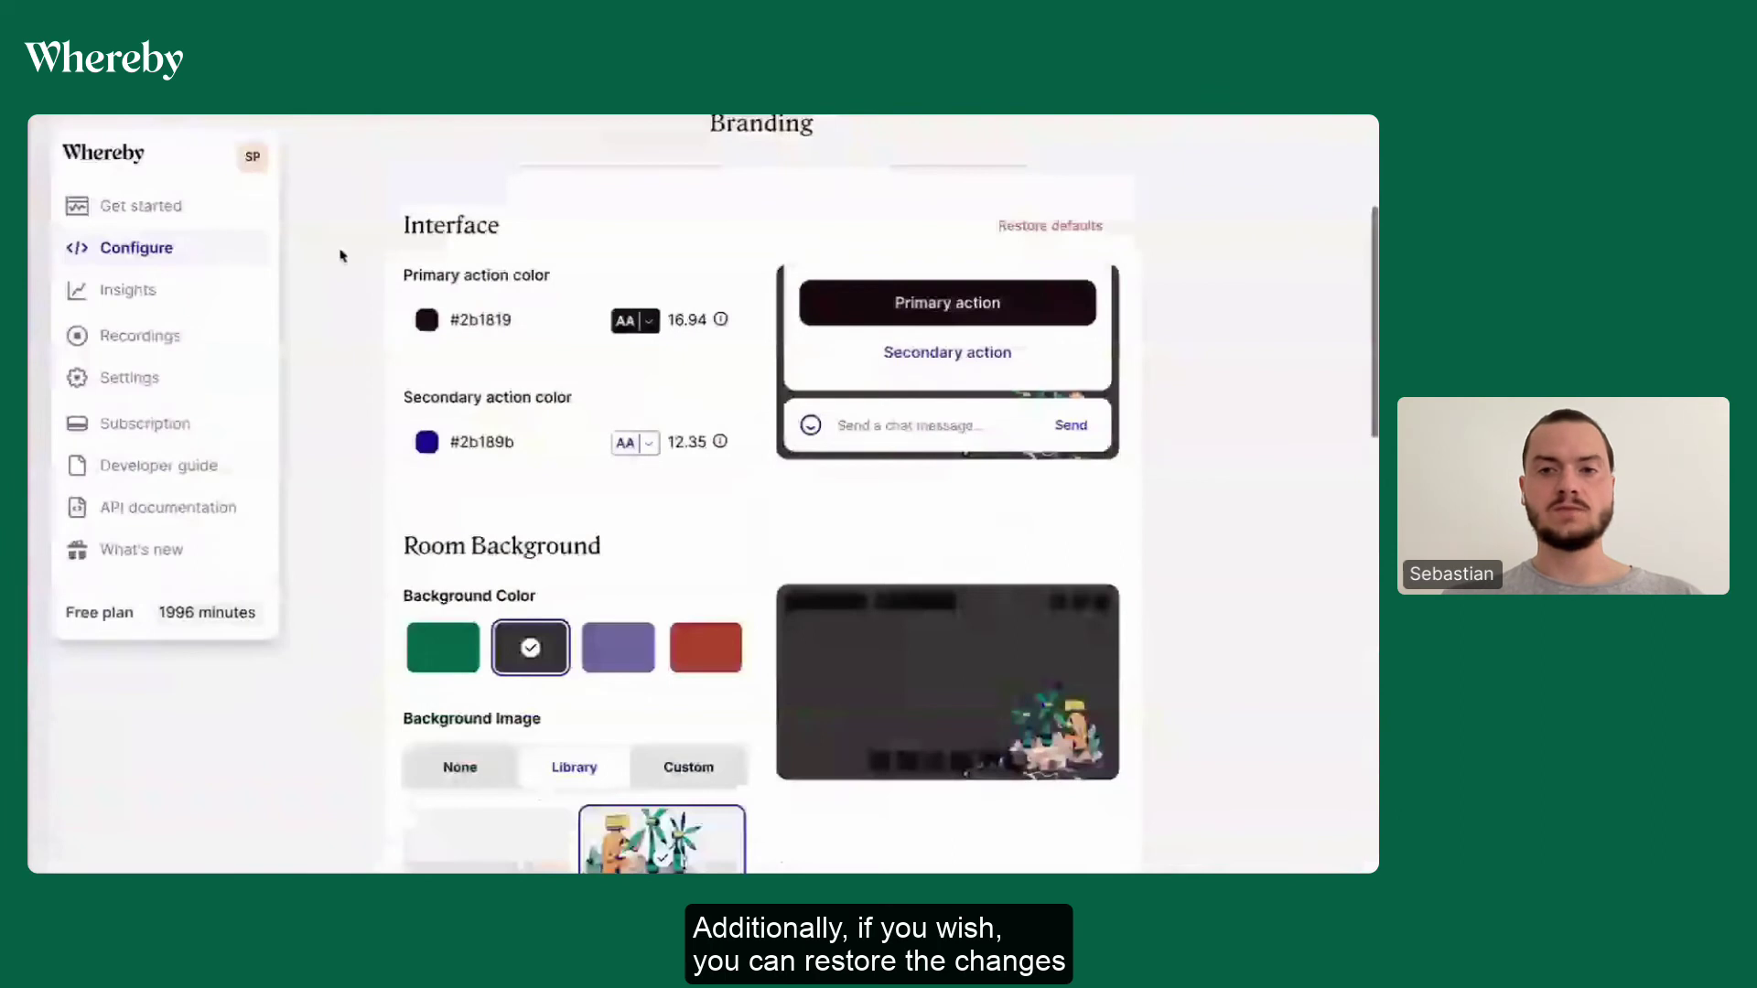
scroll(342, 255, "down", 3)
scroll(342, 255, "up", 5)
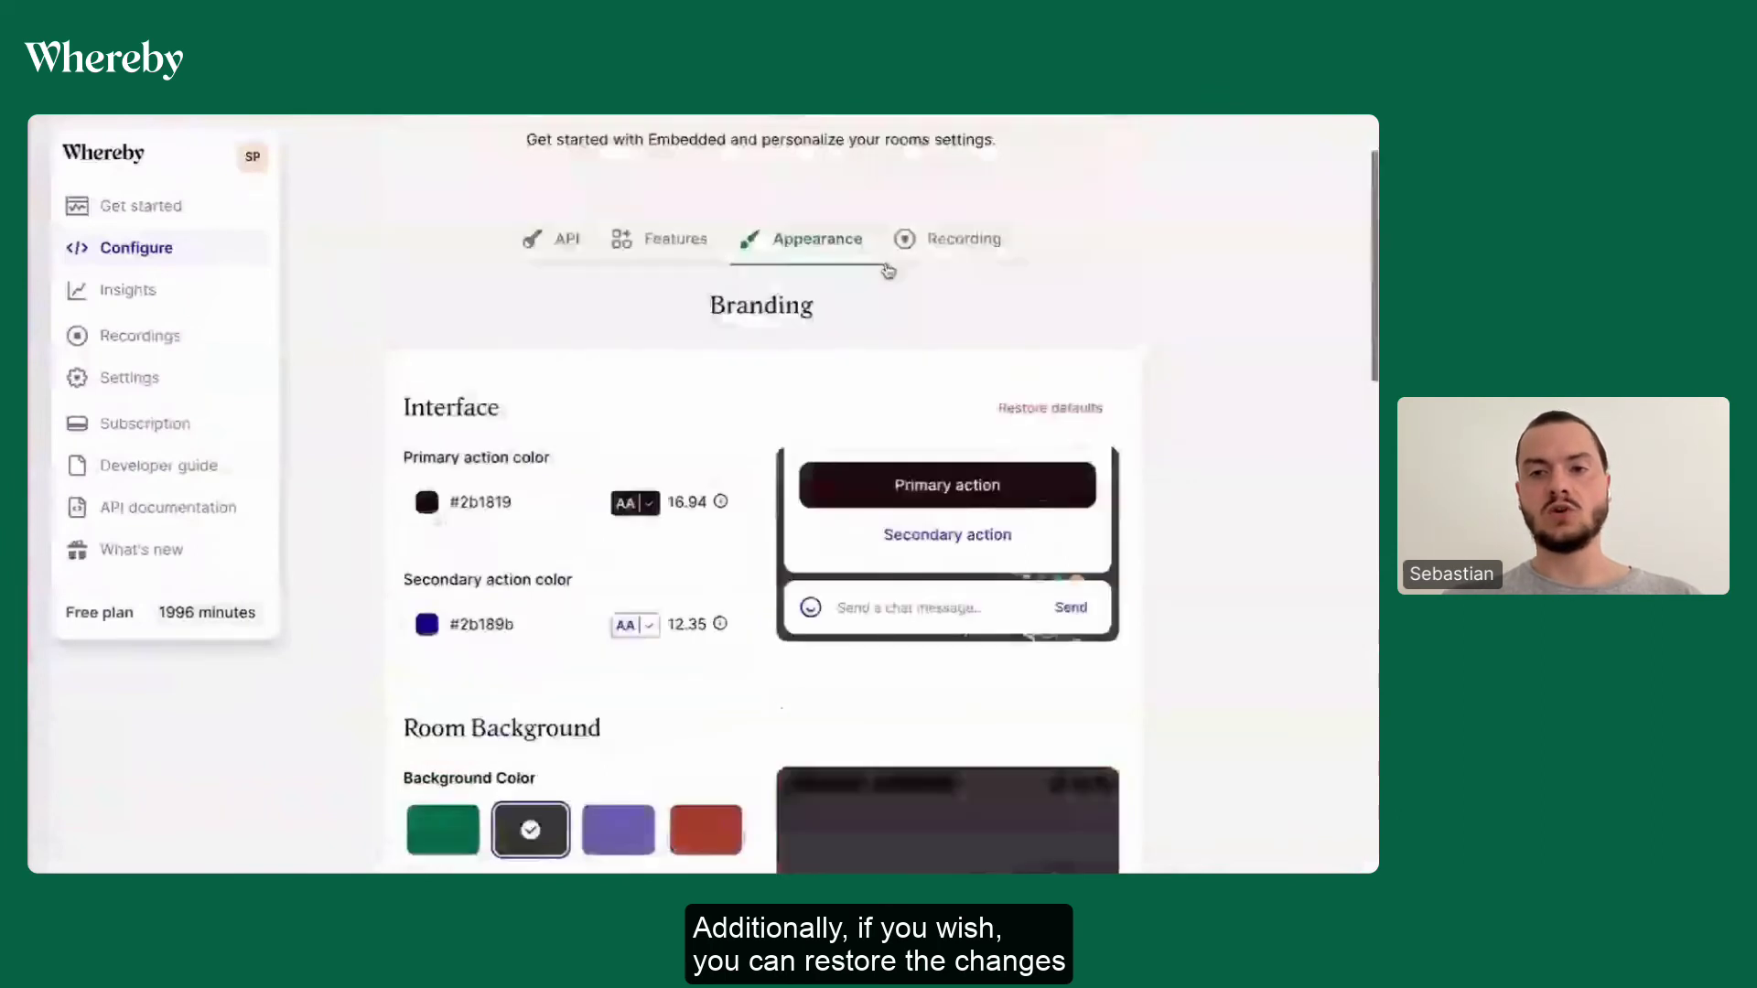
Restore the default branding, bringing back #2b189b and the green background.
left_click(1016, 414)
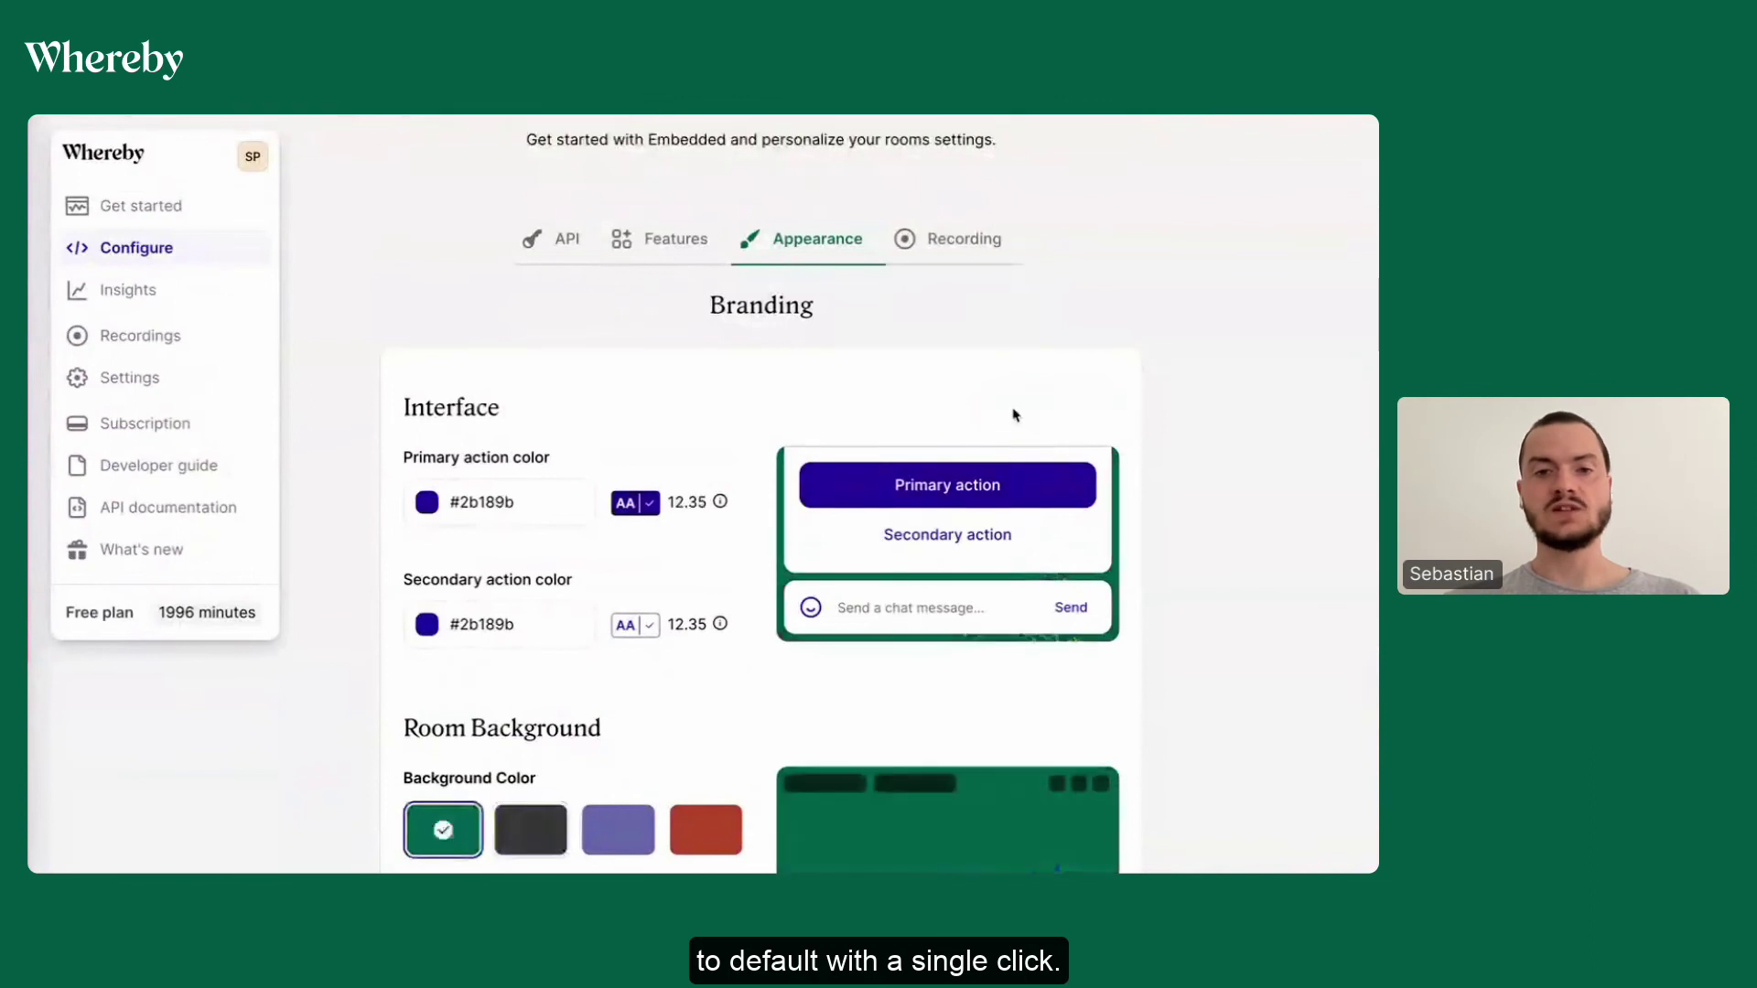
scroll(1016, 415, "down", 2)
scroll(1015, 415, "down", 5)
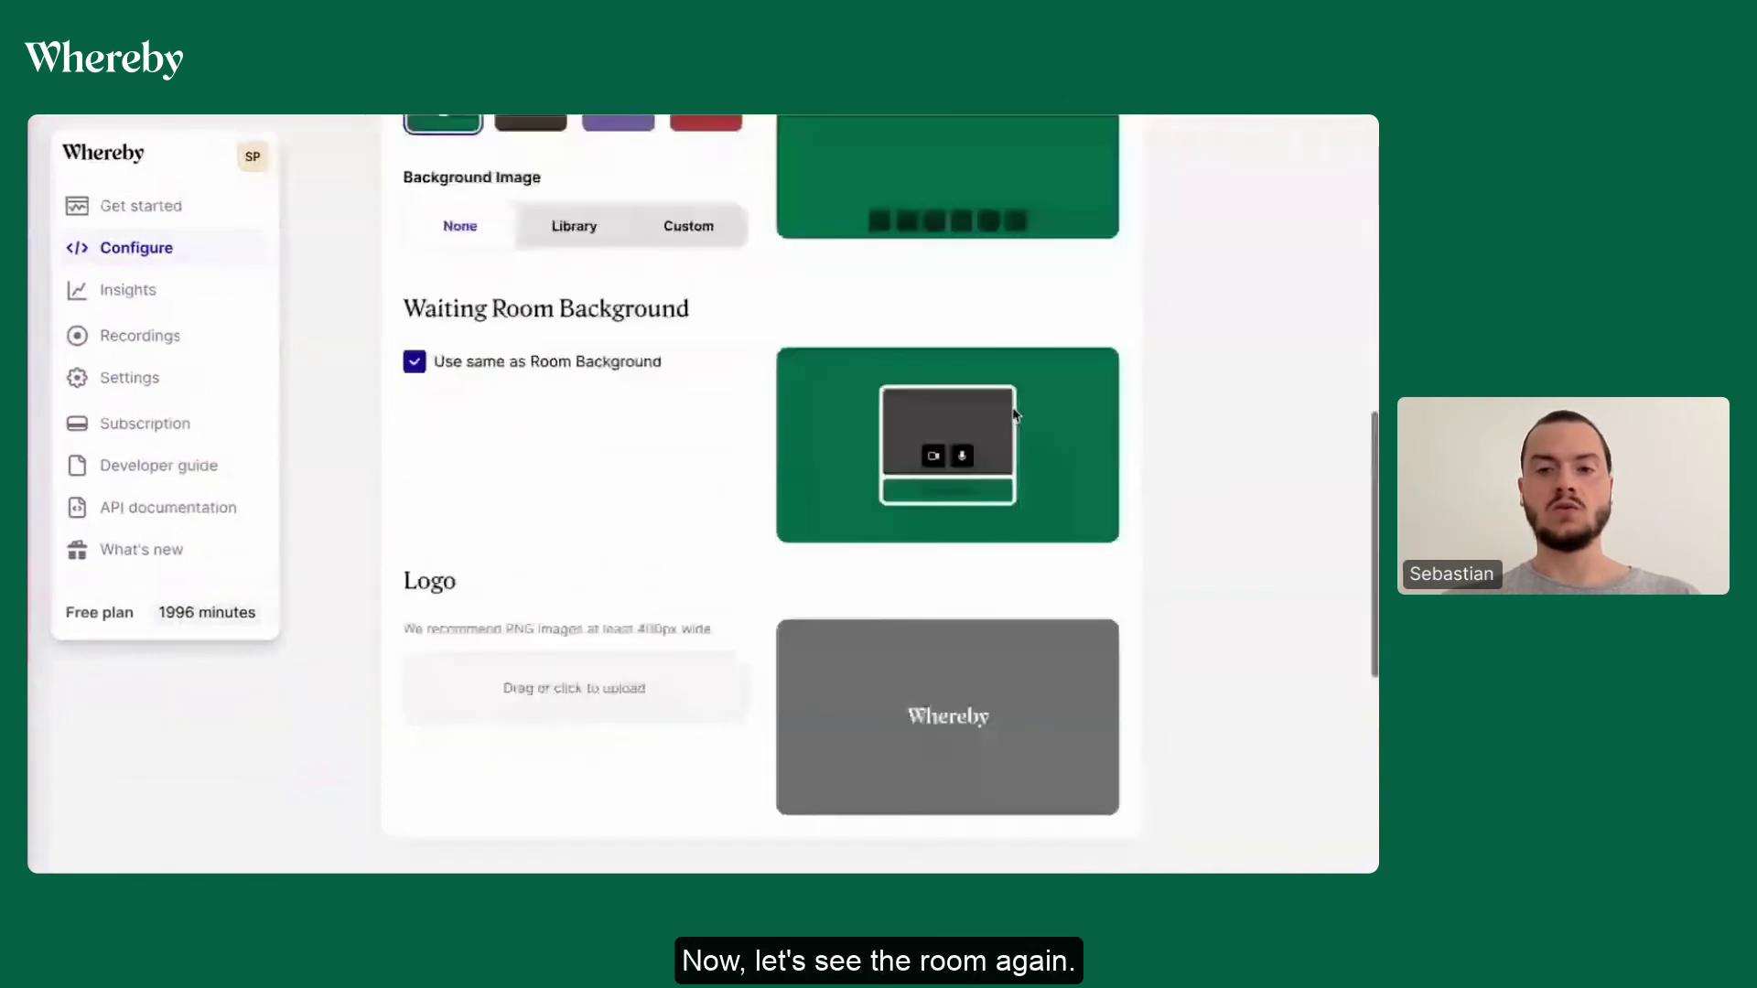
scroll(1016, 415, "up", 2)
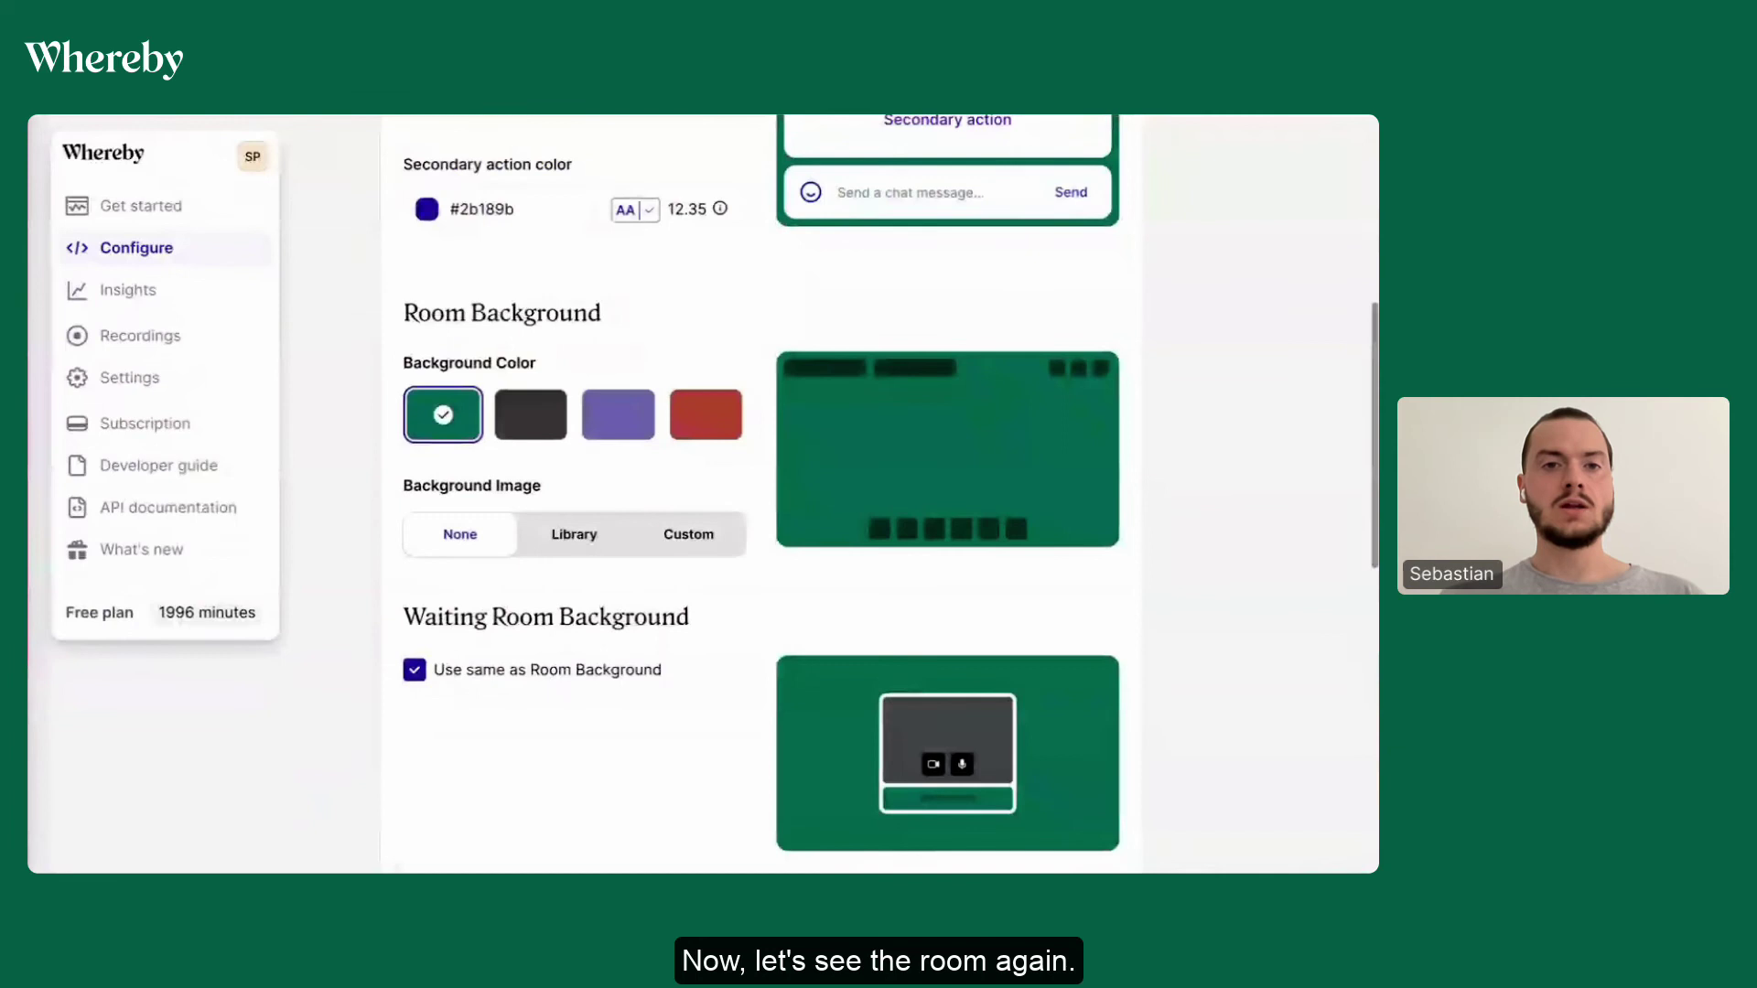